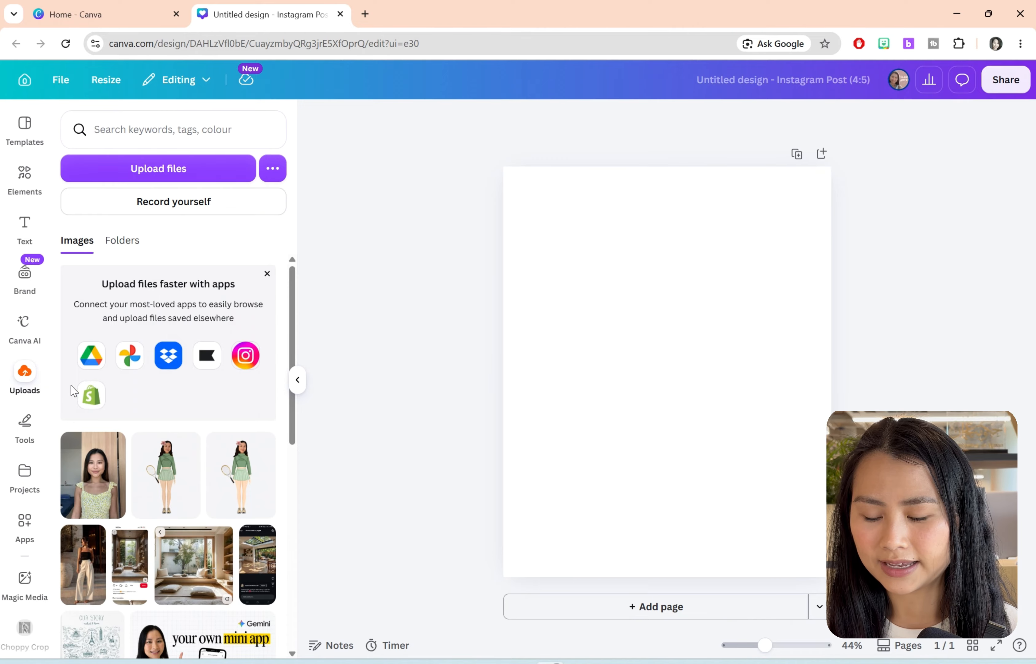
Step: Add the uploaded selfie of the woman in the light blue T-shirt to the blank page
{"action": "scroll", "coordinate": [185, 420], "scroll_direction": "down", "scroll_amount": 10}
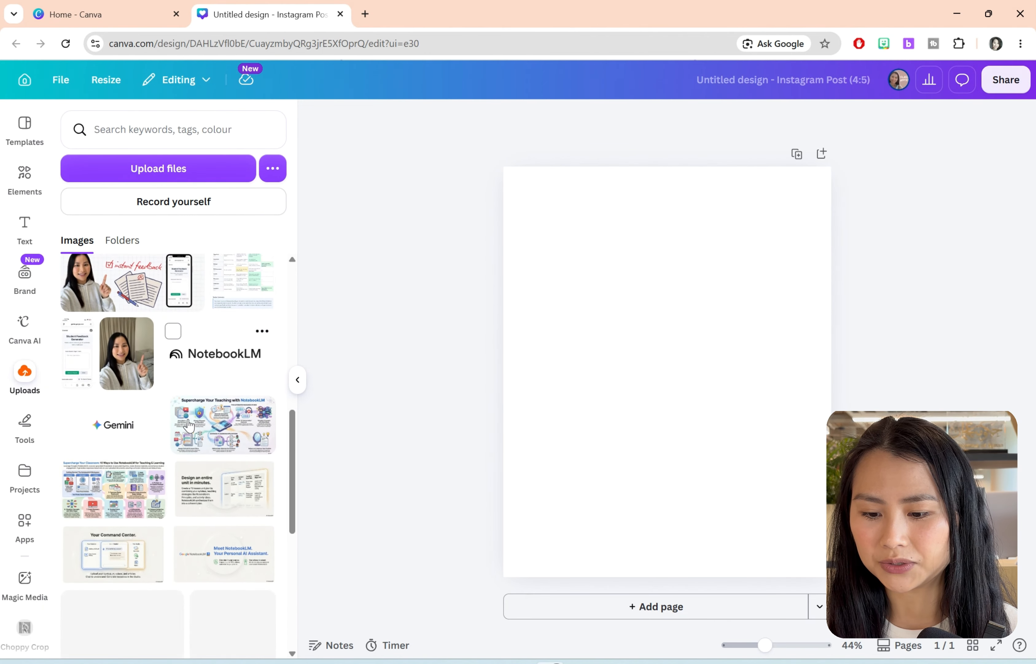
{"action": "scroll", "coordinate": [190, 425], "scroll_direction": "down", "scroll_amount": 3}
{"action": "left_click", "coordinate": [164, 440]}
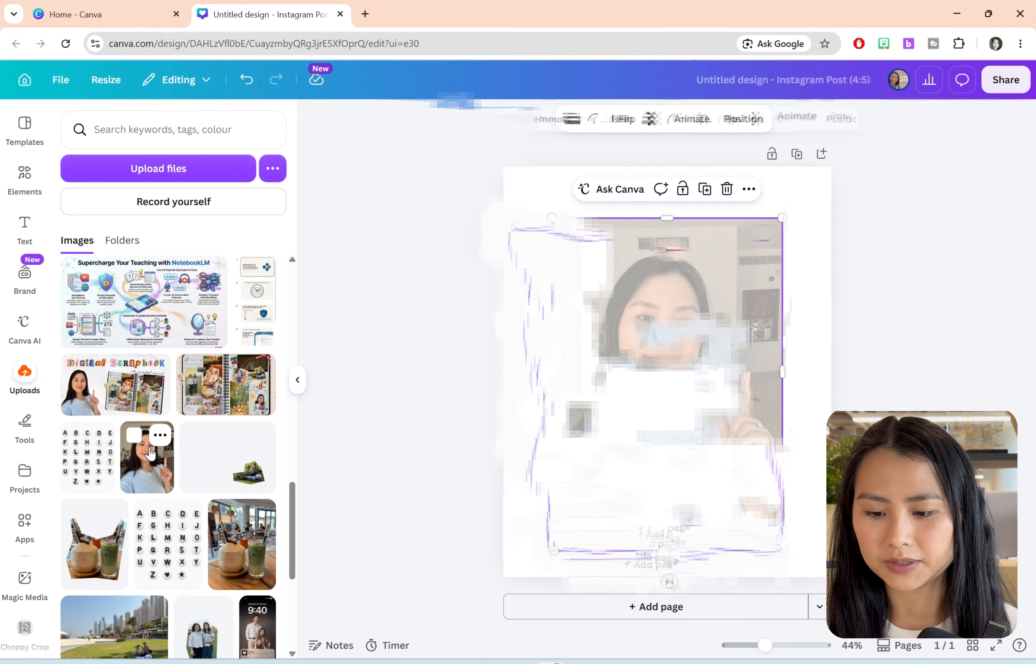
{"action": "left_click", "coordinate": [875, 357]}
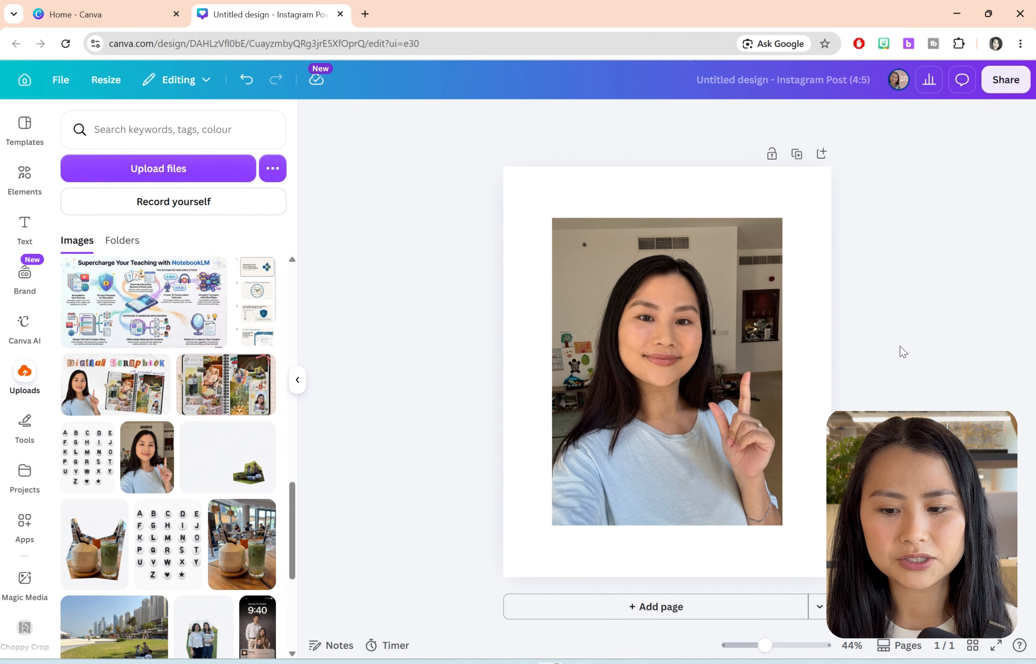
Step: Remove the background from the selfie on the page
{"action": "left_click", "coordinate": [297, 379]}
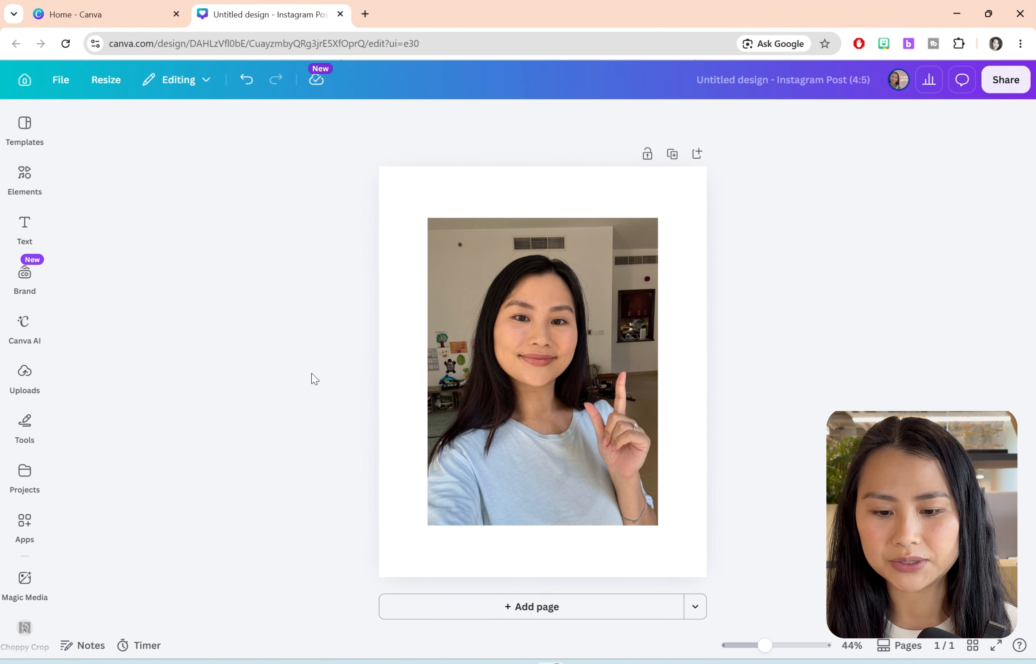
{"action": "left_click", "coordinate": [470, 356]}
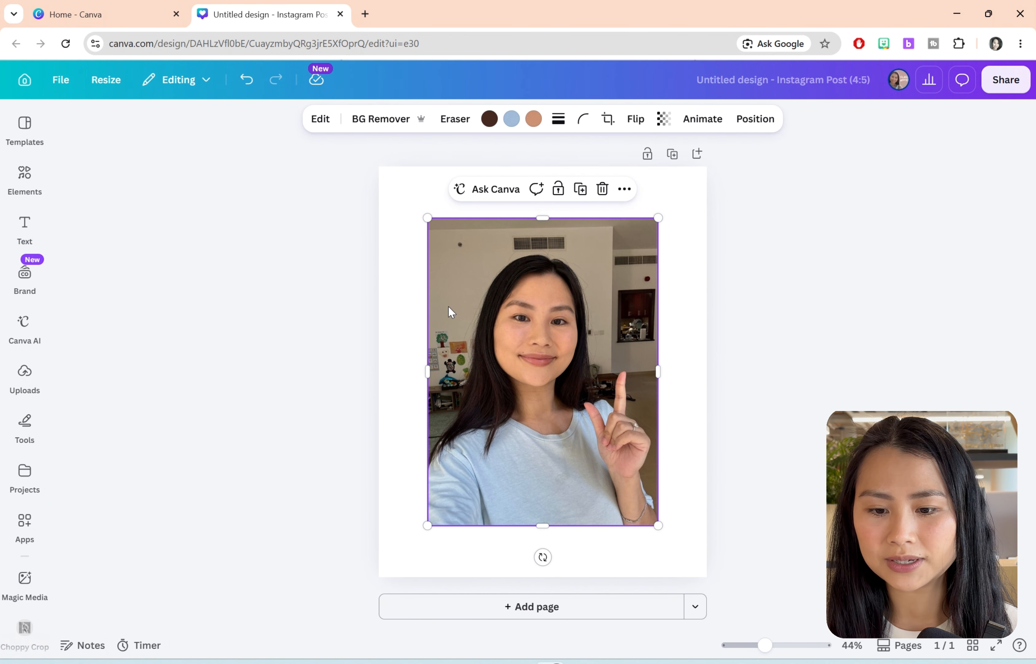
{"action": "left_click", "coordinate": [376, 120]}
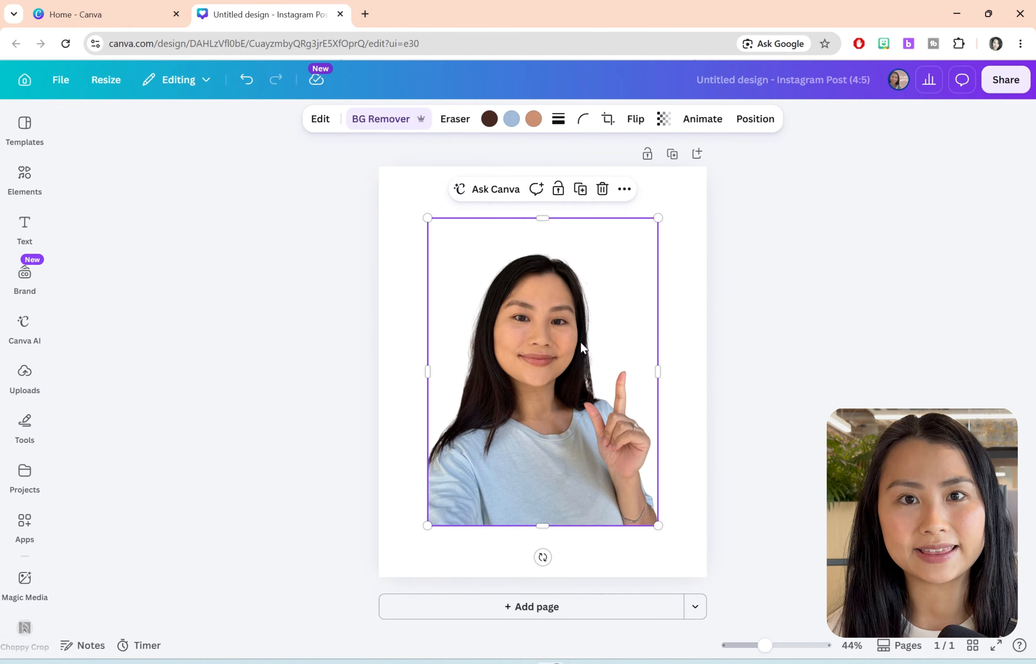
Step: Use Magic Eraser to brush over and erase the T-shirt, shoulders and hand, keeping only the head and hair
{"action": "left_click", "coordinate": [328, 119]}
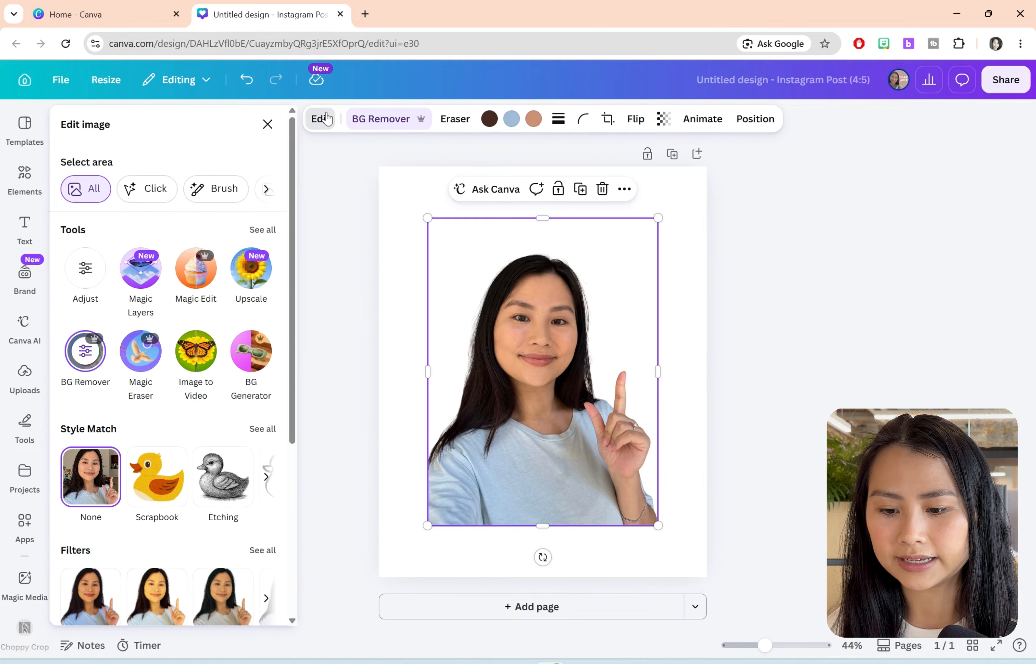
{"action": "left_click", "coordinate": [144, 366]}
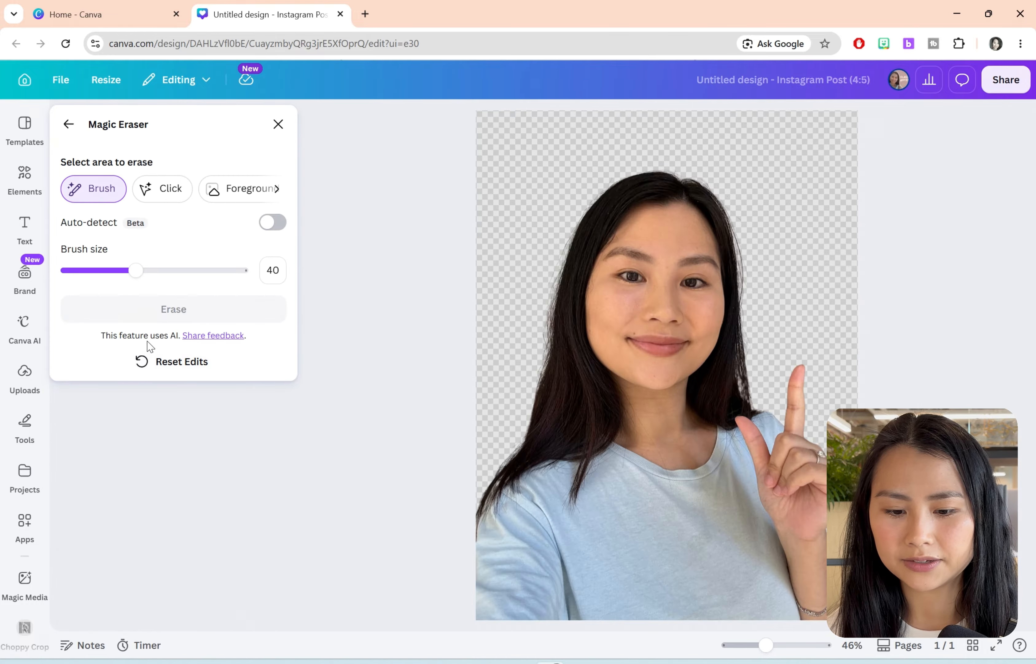
{"action": "mouse_move", "coordinate": [470, 556]}
{"action": "left_mouse_down"}
{"action": "mouse_move", "coordinate": [722, 573]}
{"action": "mouse_move", "coordinate": [803, 606]}
{"action": "mouse_move", "coordinate": [511, 517]}
{"action": "mouse_move", "coordinate": [697, 460]}
{"action": "mouse_move", "coordinate": [784, 390]}
{"action": "mouse_move", "coordinate": [578, 509]}
{"action": "left_mouse_up"}
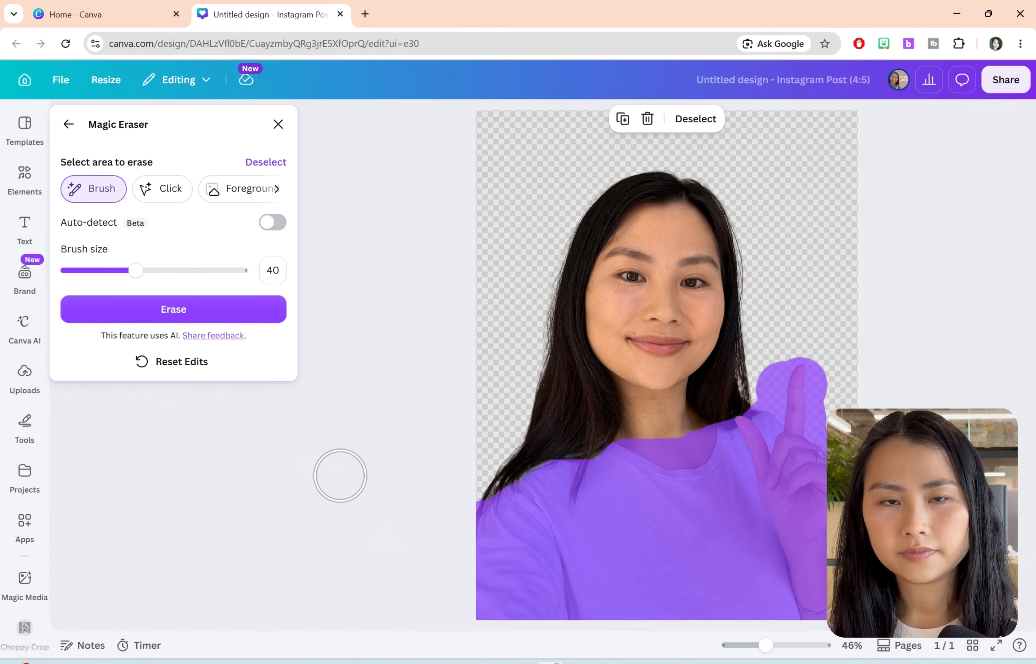
{"action": "left_click", "coordinate": [230, 310]}
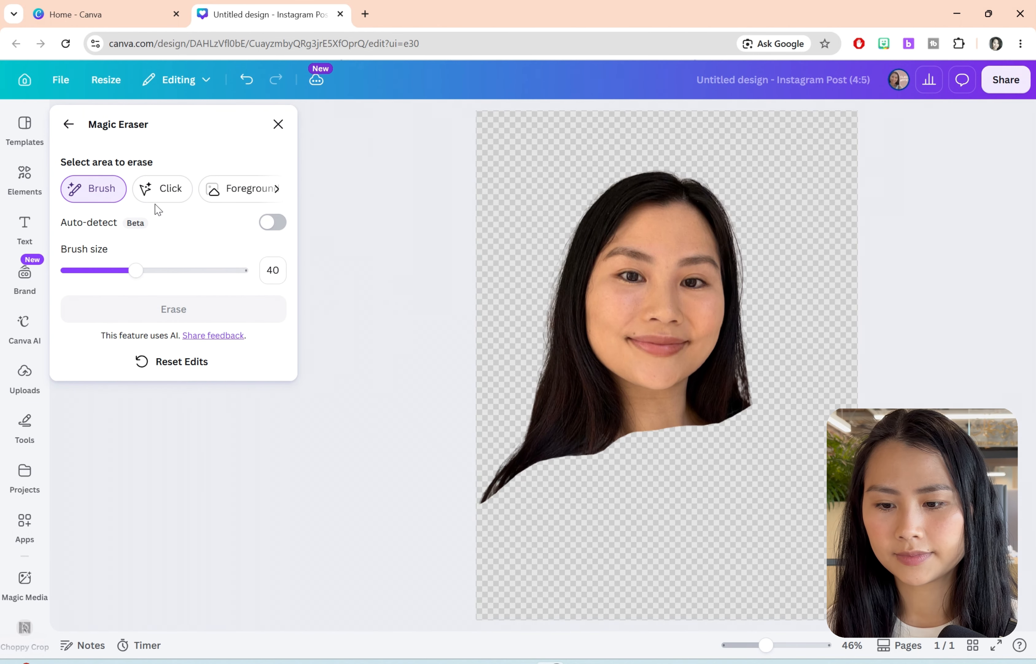
{"action": "left_click", "coordinate": [68, 126]}
{"action": "left_click", "coordinate": [693, 321]}
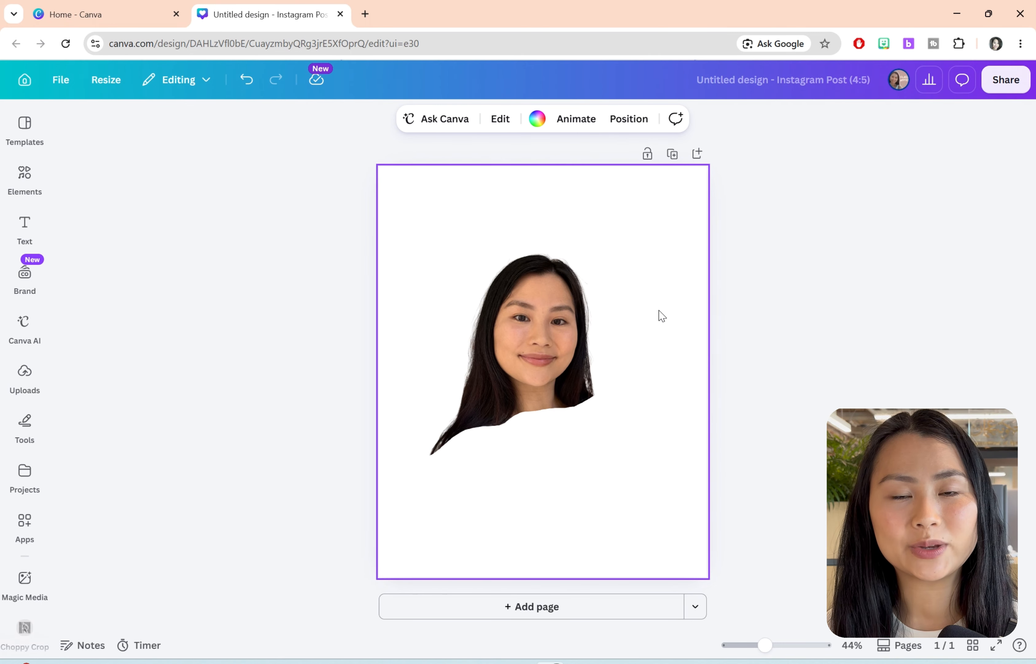
{"action": "left_click", "coordinate": [368, 373]}
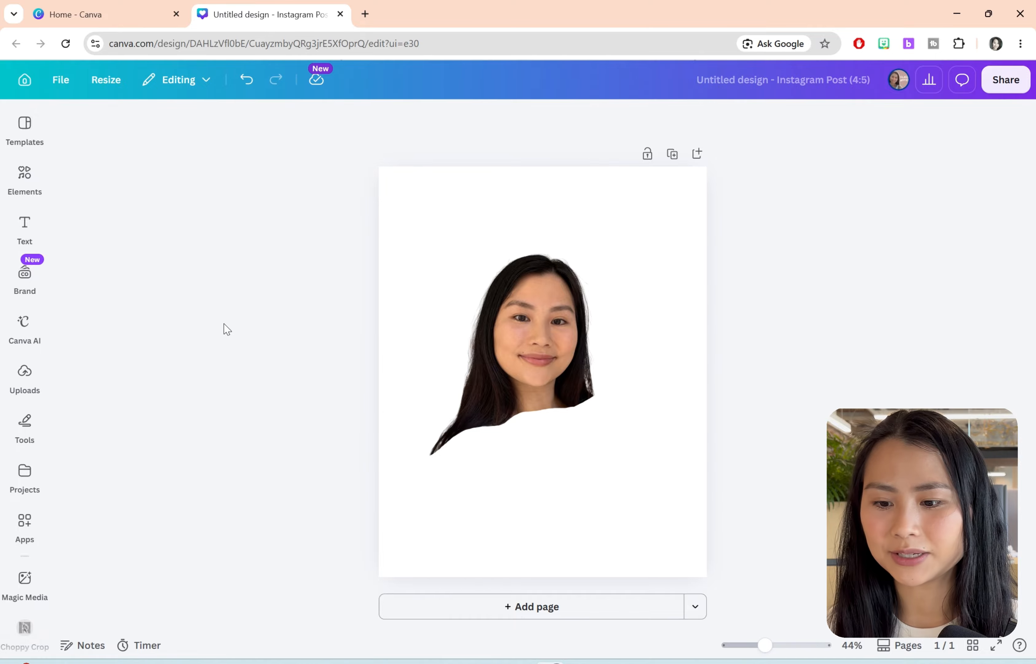
Step: Search the elements for "body" and add the graphic of the standing long-haired woman to the page
{"action": "left_click", "coordinate": [31, 174]}
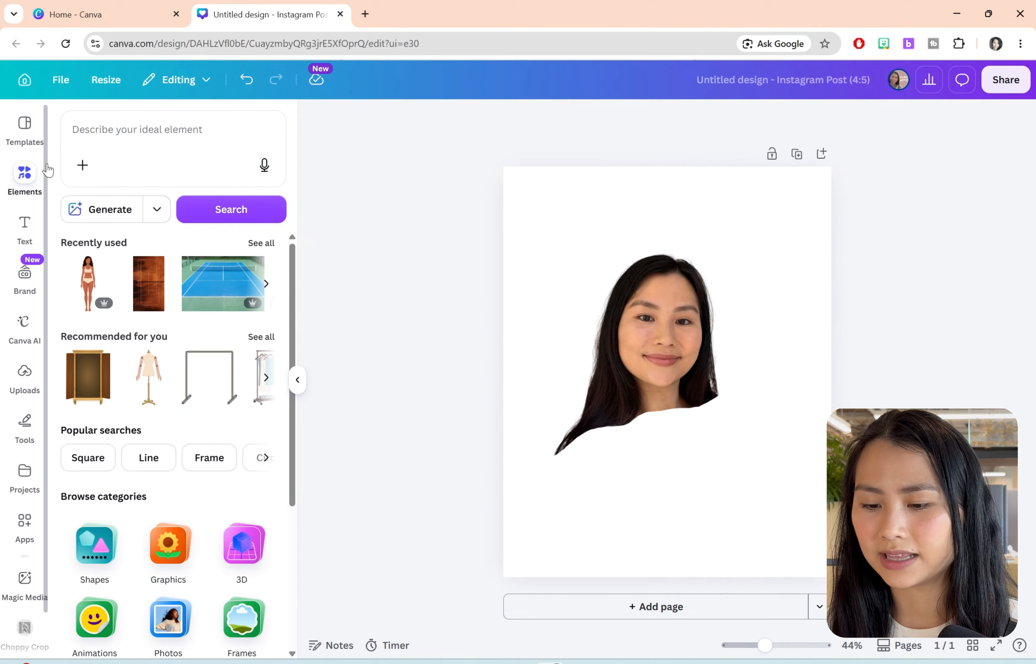
{"action": "left_click", "coordinate": [108, 137]}
{"action": "type", "text": "body"}
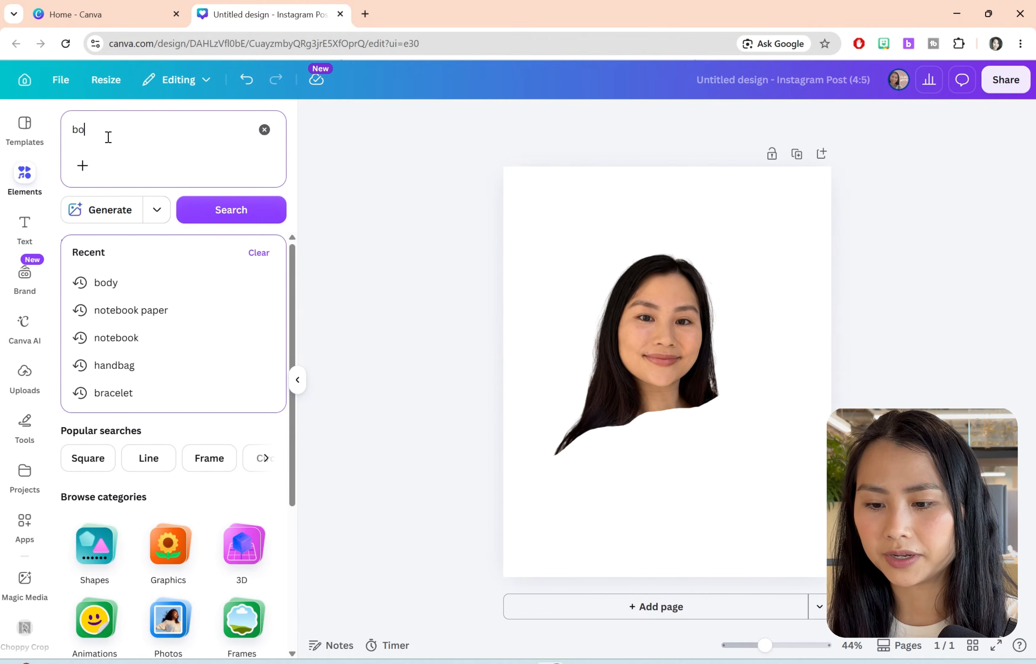
{"action": "key", "text": "Return"}
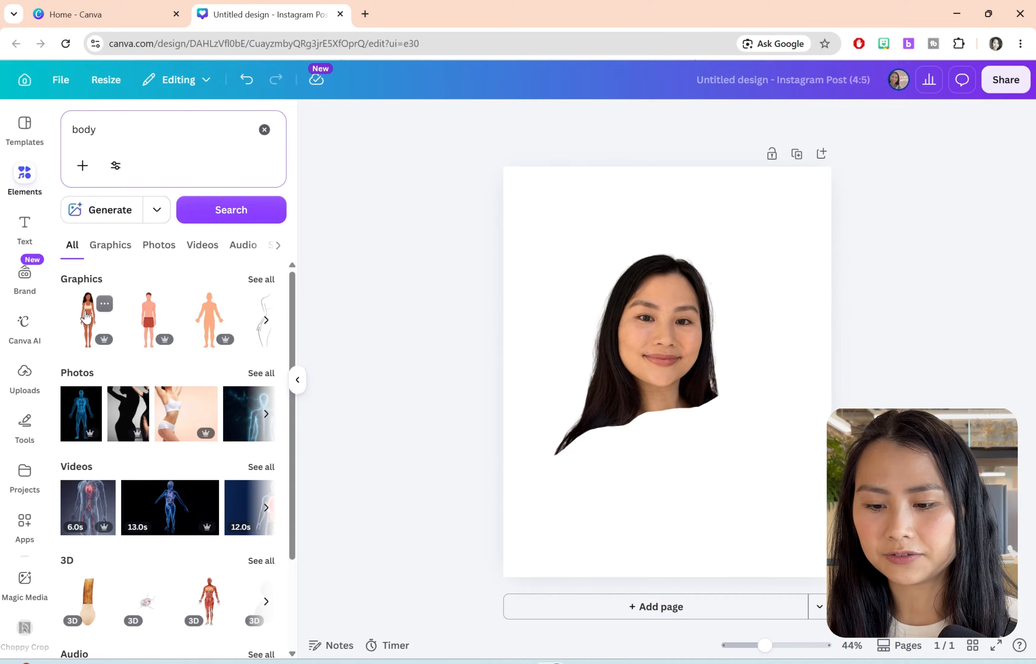
{"action": "left_click", "coordinate": [87, 317]}
Step: Shrink the head cutout on the page's left half and position the body graphic to its right
{"action": "left_click_drag", "start_coordinate": [677, 353], "coordinate": [608, 331]}
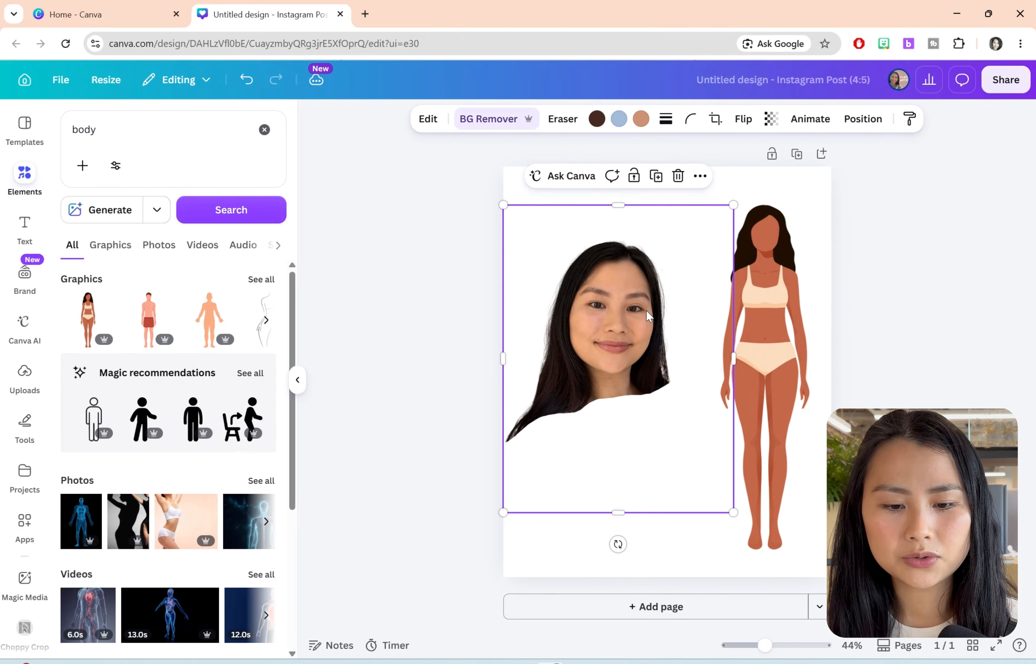
{"action": "left_click_drag", "start_coordinate": [734, 205], "coordinate": [670, 289]}
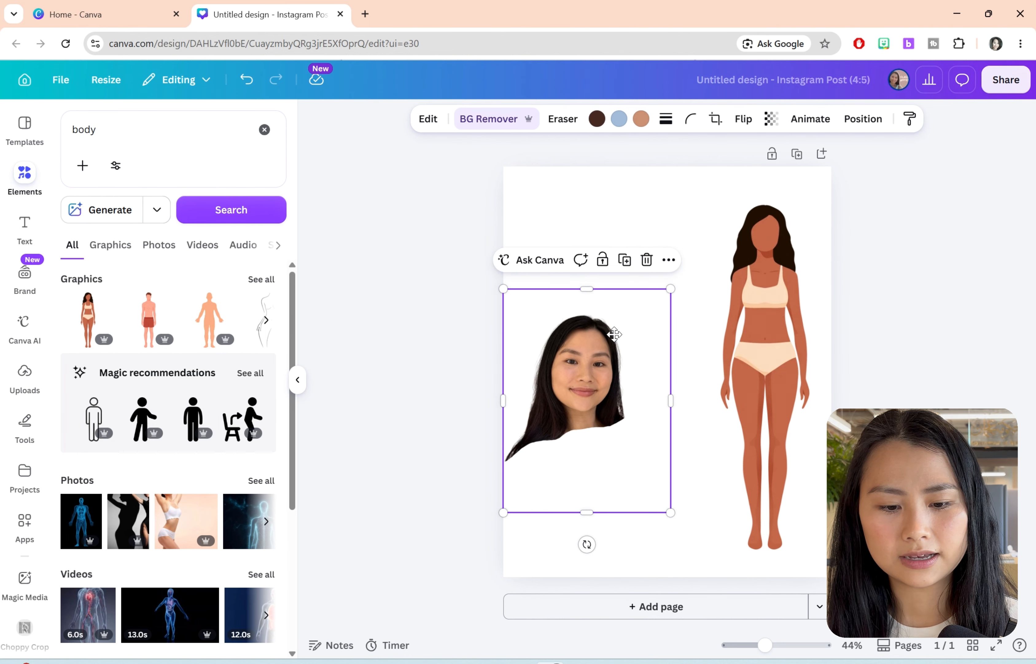
{"action": "left_click_drag", "start_coordinate": [614, 334], "coordinate": [624, 291]}
{"action": "left_click_drag", "start_coordinate": [779, 340], "coordinate": [748, 346]}
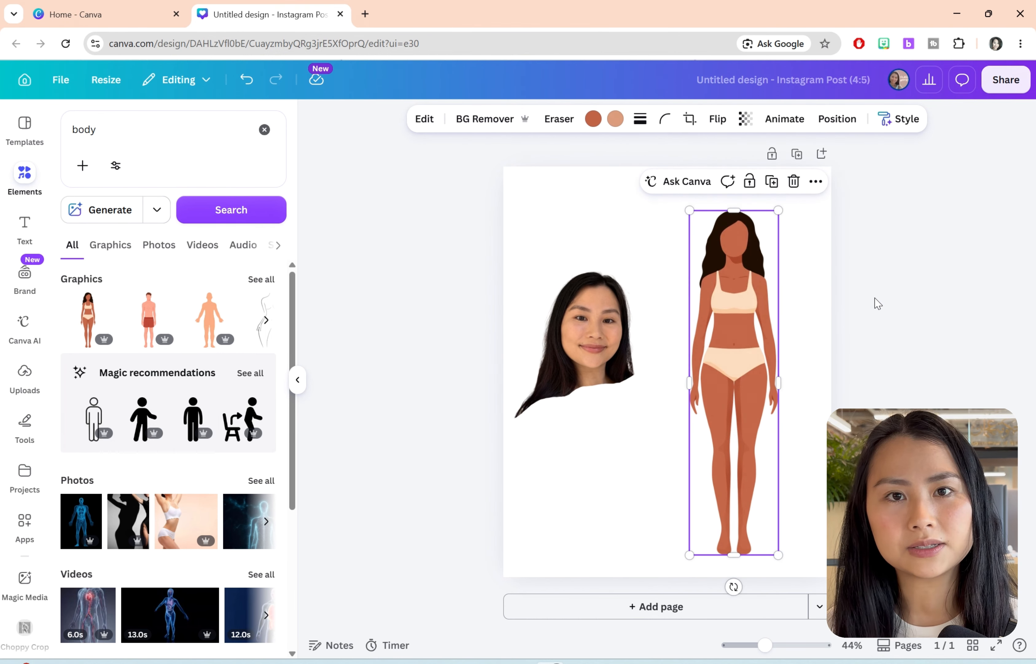
Step: Recolour the body graphic's orange skin to a lighter tan that matches the face in the photo
{"action": "left_click", "coordinate": [593, 121]}
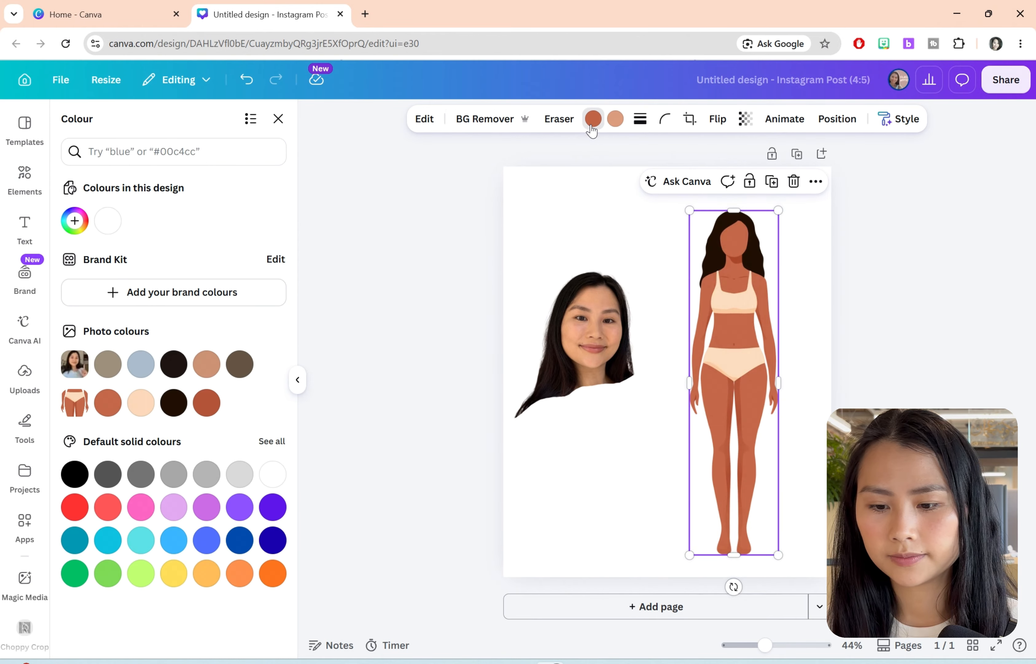
{"action": "left_click", "coordinate": [75, 221]}
{"action": "left_click_drag", "start_coordinate": [82, 342], "coordinate": [89, 342]}
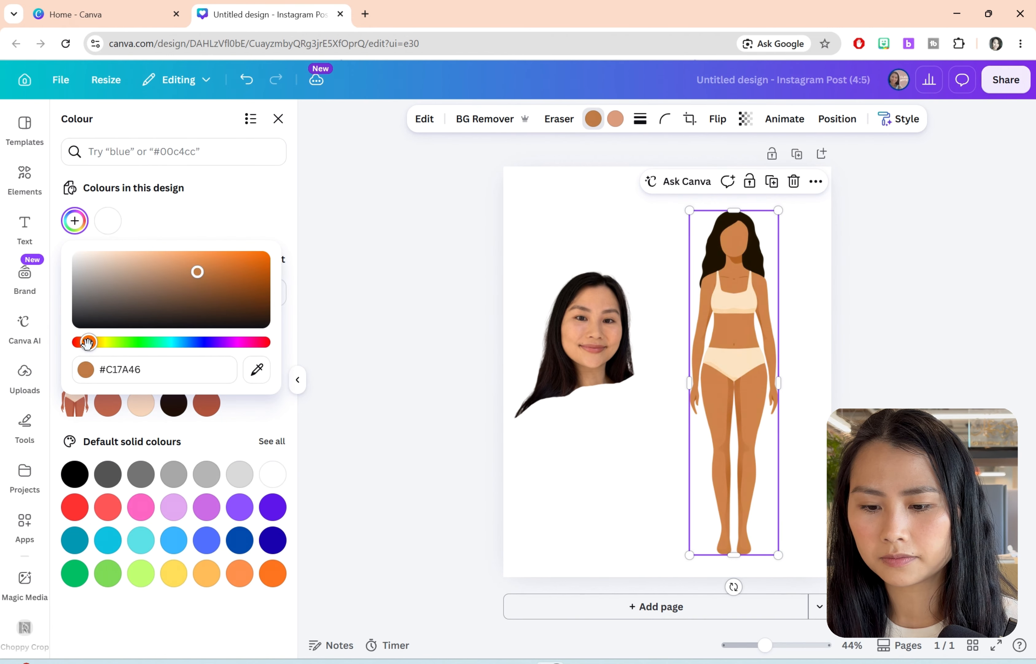
{"action": "left_click_drag", "start_coordinate": [151, 283], "coordinate": [142, 267]}
Step: Move the body graphic to the page's centre, and move the head cutout up beside it at a smaller size
{"action": "left_click_drag", "start_coordinate": [744, 342], "coordinate": [677, 342]}
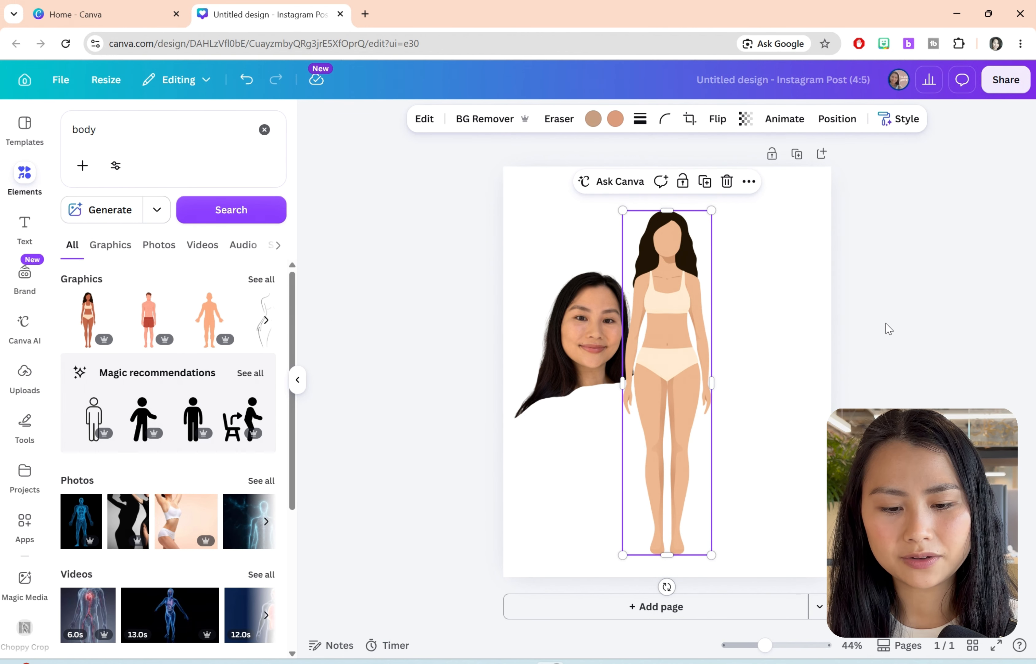
{"action": "left_click_drag", "start_coordinate": [597, 323], "coordinate": [577, 291]}
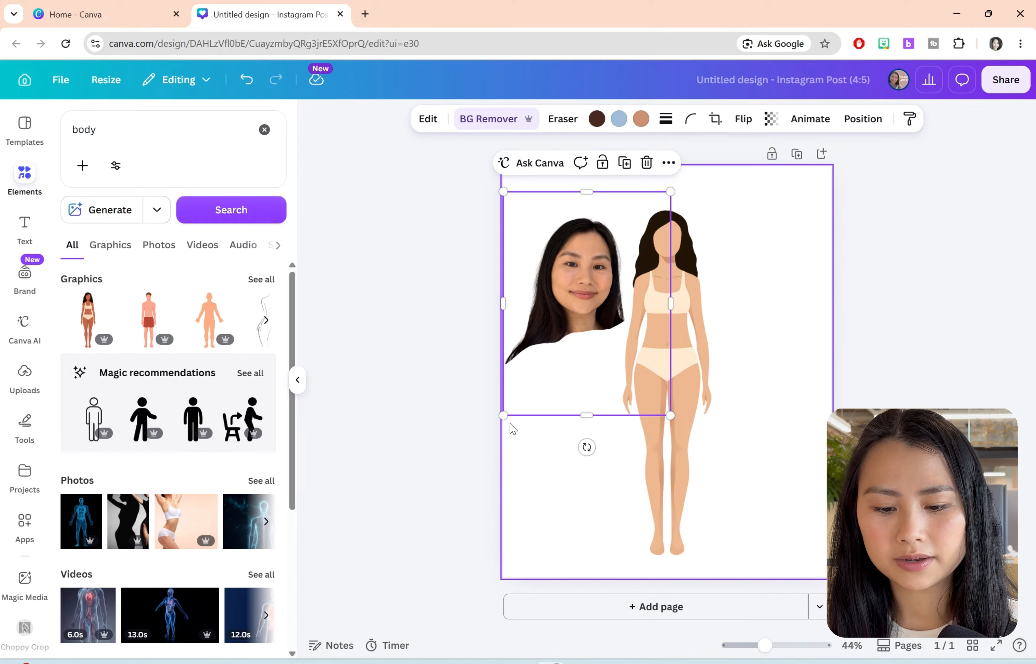
{"action": "left_click_drag", "start_coordinate": [503, 415], "coordinate": [528, 381]}
Step: Bring the head cutout to the front of the layer order
{"action": "right_click", "coordinate": [585, 275]}
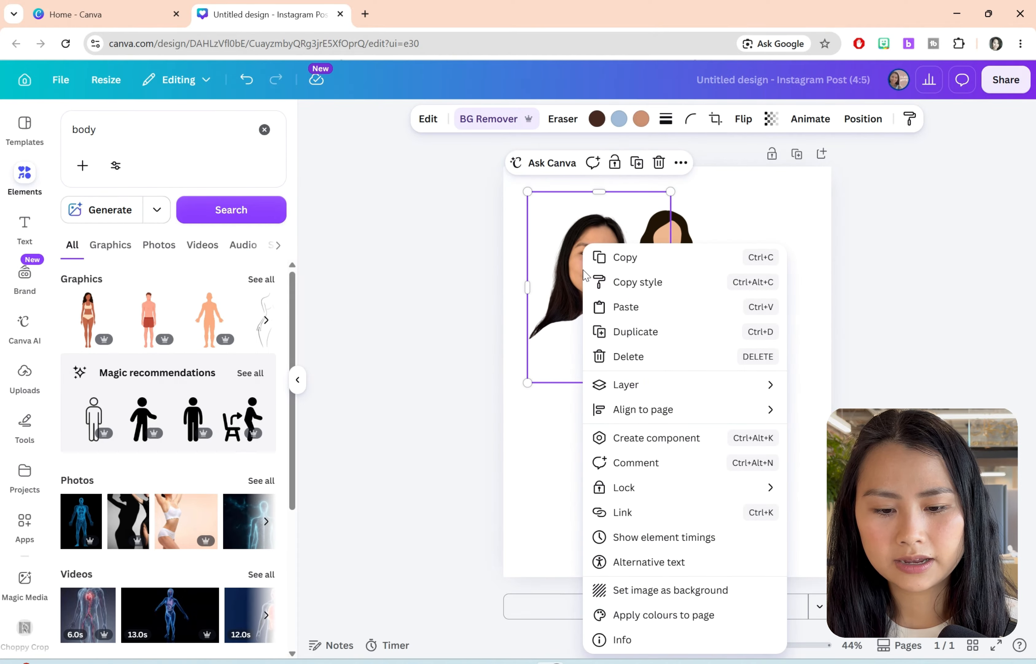
{"action": "mouse_move", "coordinate": [666, 389]}
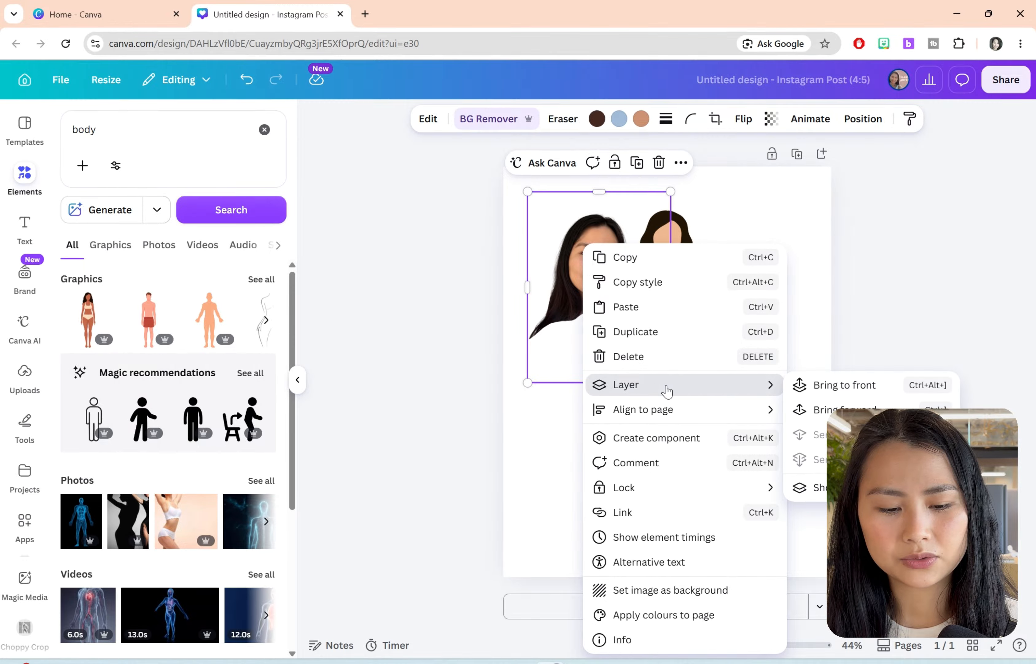
{"action": "left_click", "coordinate": [830, 387]}
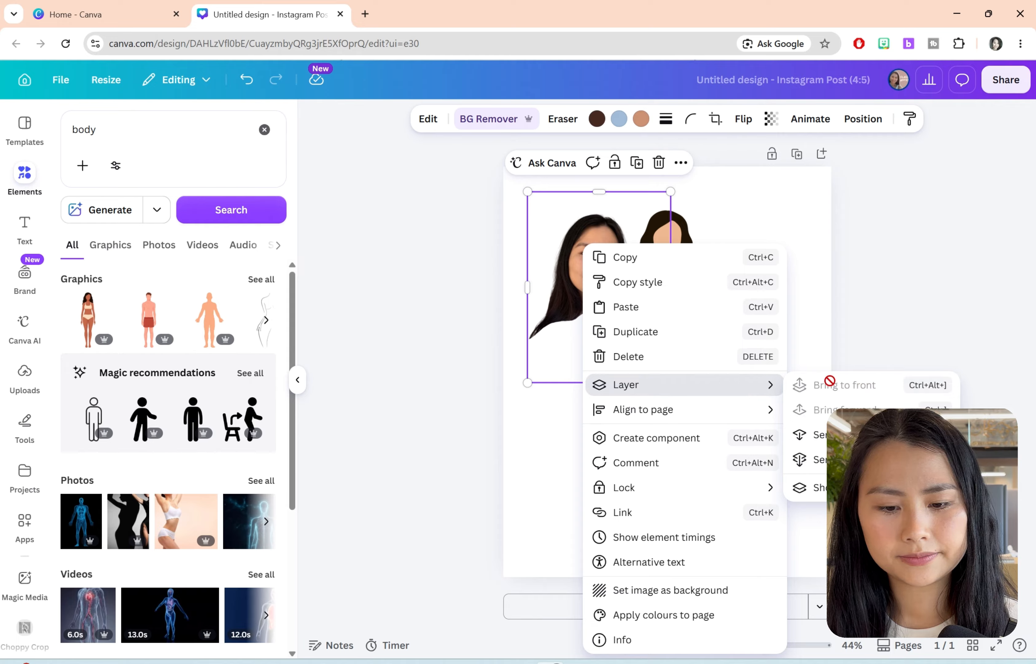
{"action": "left_click", "coordinate": [858, 314]}
Step: Shrink the head cutout further and place it over the body graphic's head
{"action": "left_click_drag", "start_coordinate": [611, 311], "coordinate": [680, 293]}
{"action": "left_click_drag", "start_coordinate": [738, 363], "coordinate": [704, 318]}
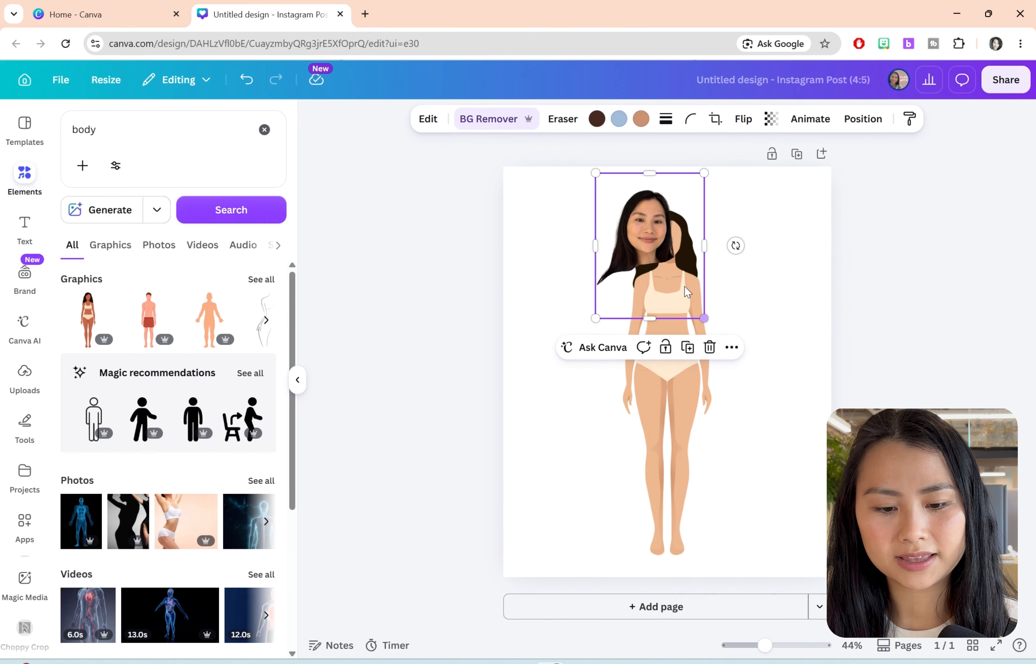
{"action": "left_click_drag", "start_coordinate": [672, 263], "coordinate": [683, 264]}
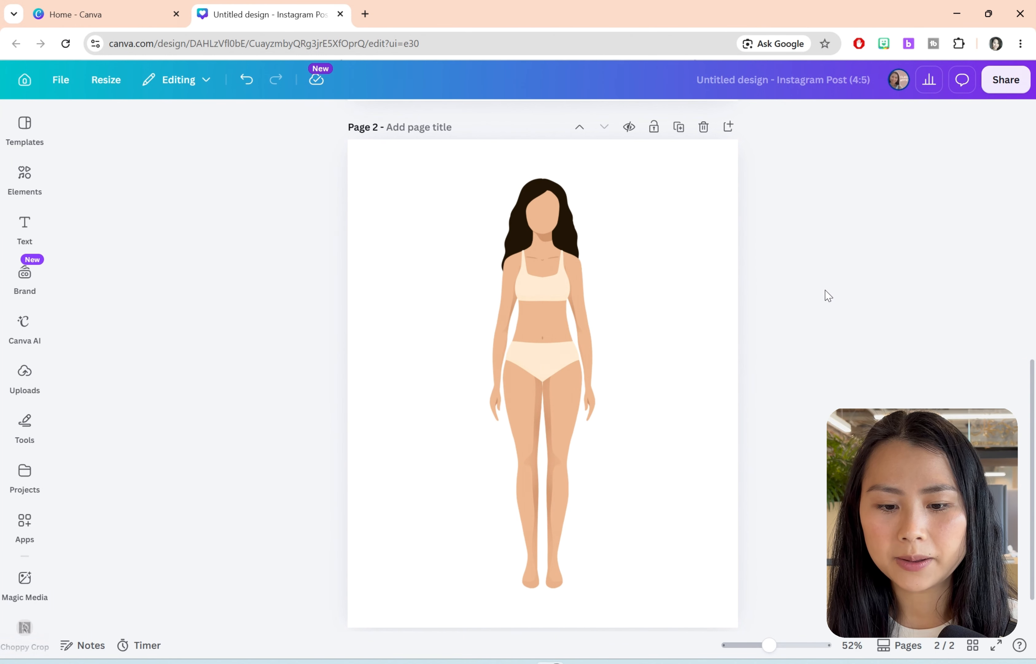
Step: Have Canva AI edit page 2's body graphic with the prompt "remove the hair from the head and keep everything else the same" and inspect it
{"action": "left_click", "coordinate": [531, 311]}
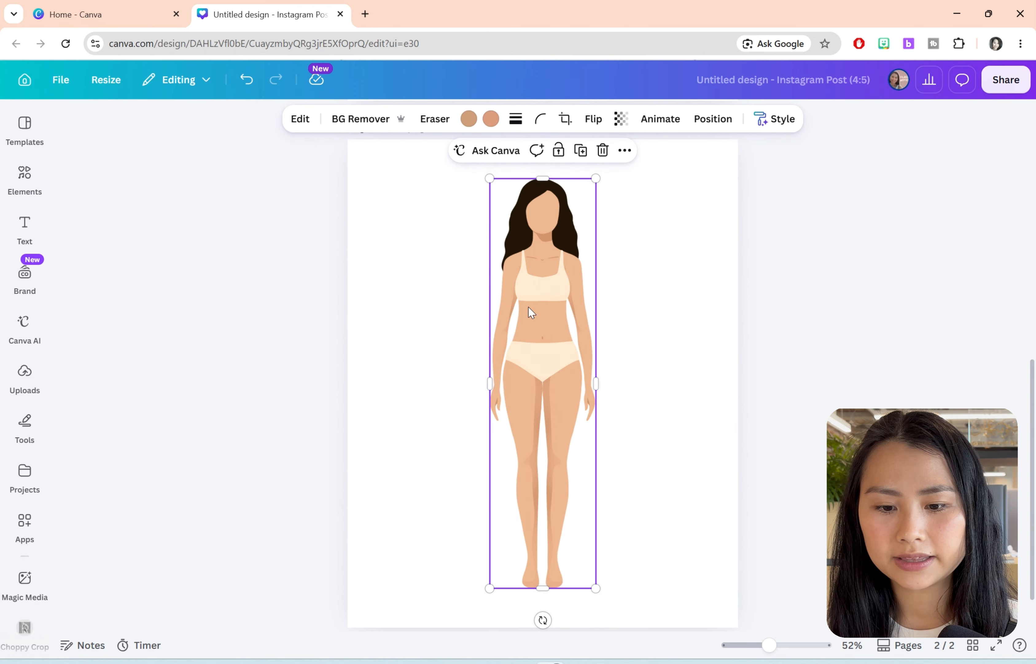
{"action": "left_click", "coordinate": [488, 162]}
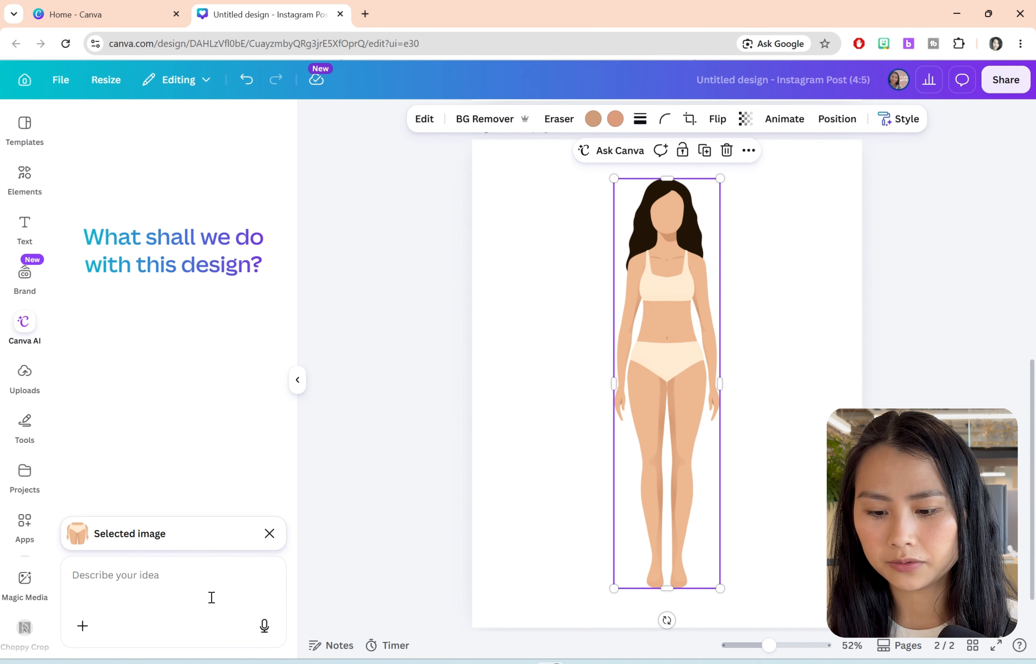
{"action": "left_click", "coordinate": [184, 584]}
{"action": "type", "text": "remove"}
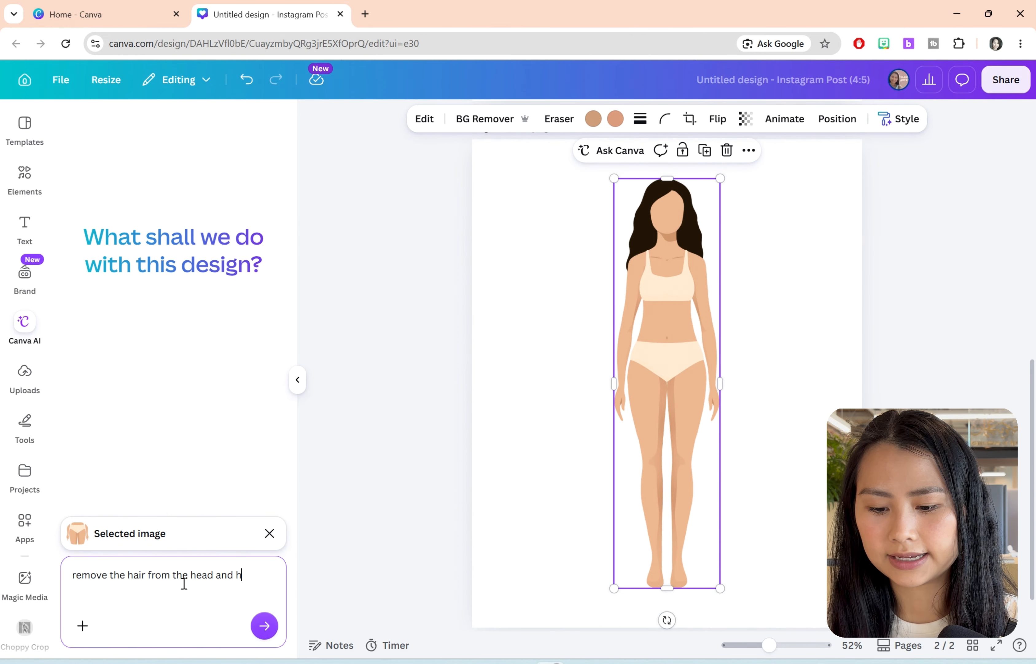
{"action": "type", "text": " the hair from the head and keep everything"}
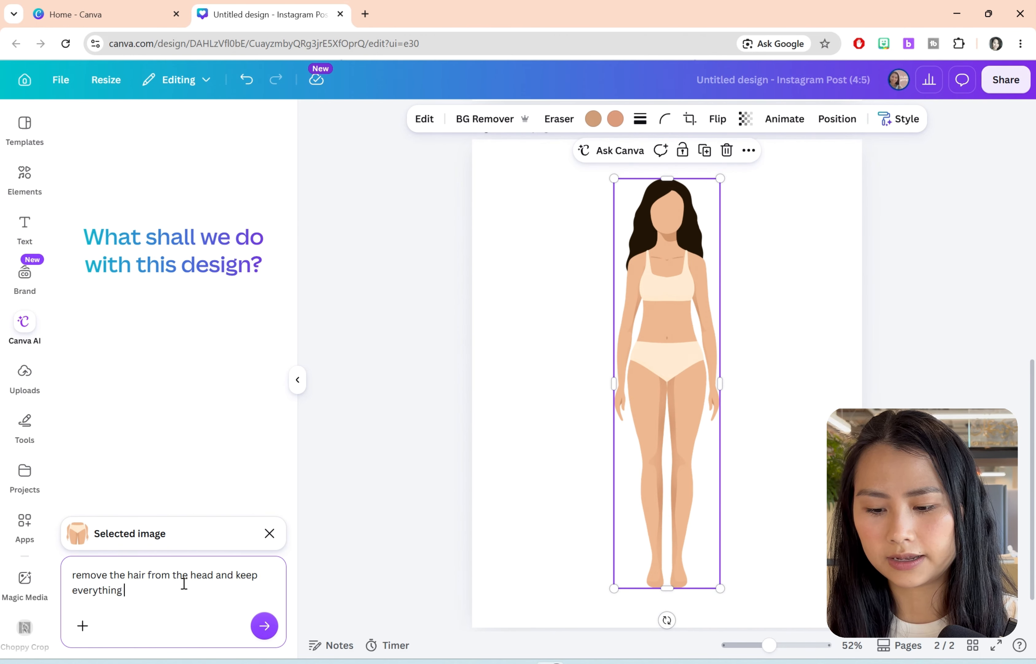
{"action": "type", "text": " else the same"}
{"action": "key", "text": "Return"}
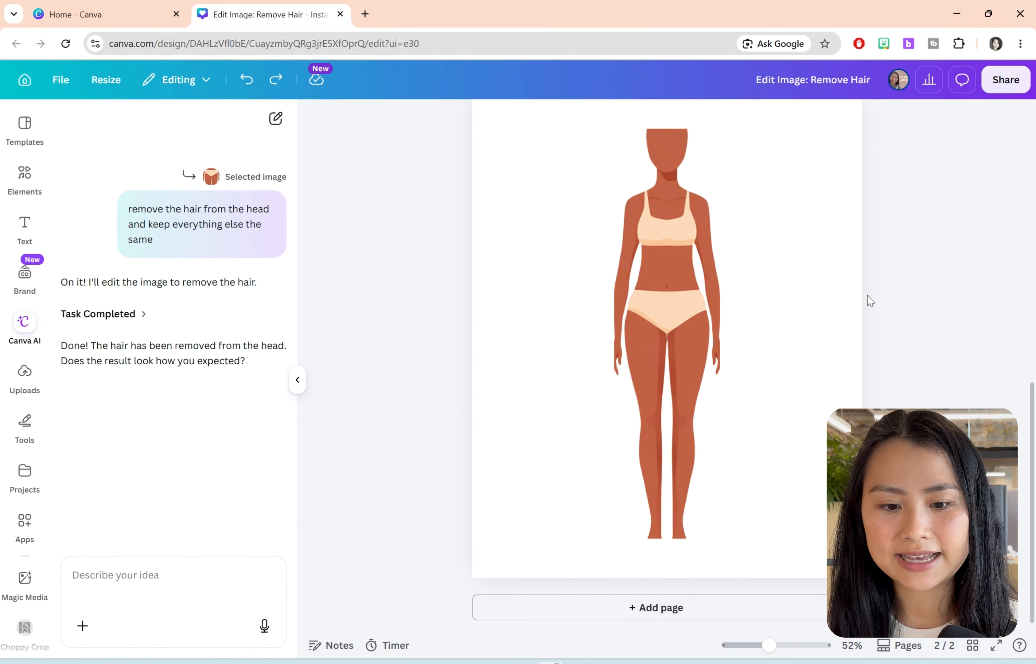
{"action": "left_click", "coordinate": [692, 186]}
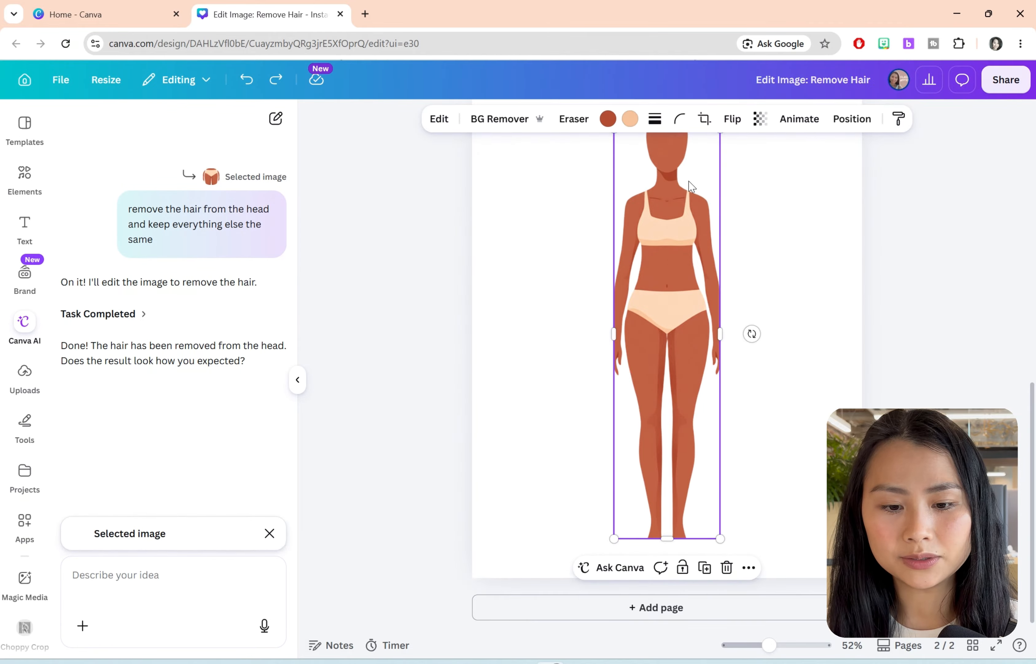
{"action": "left_click", "coordinate": [791, 224]}
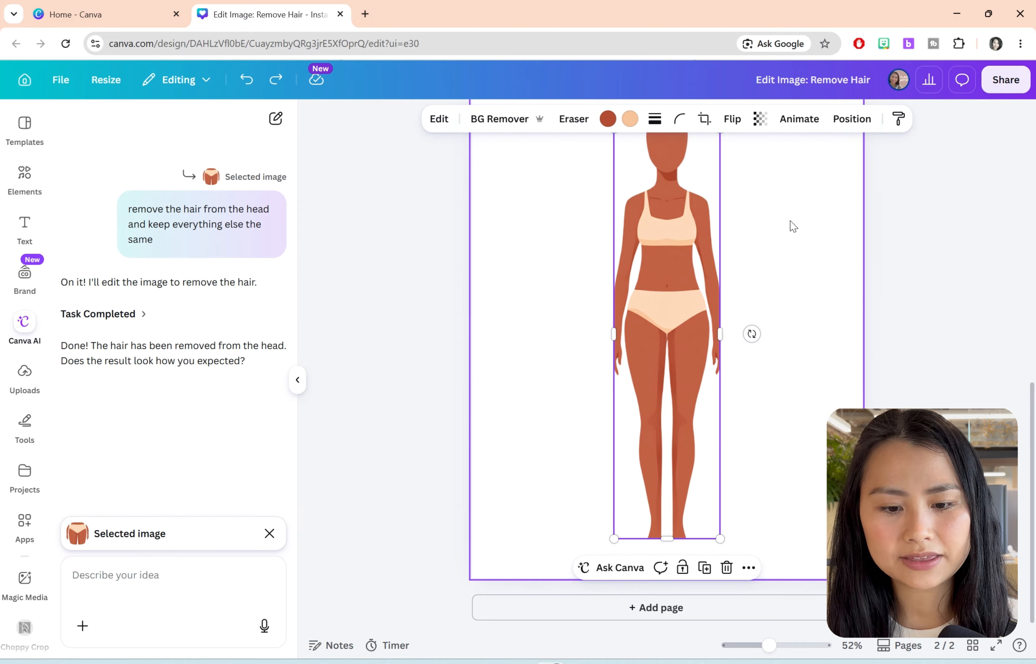
{"action": "scroll", "coordinate": [796, 230], "scroll_direction": "up", "scroll_amount": 2}
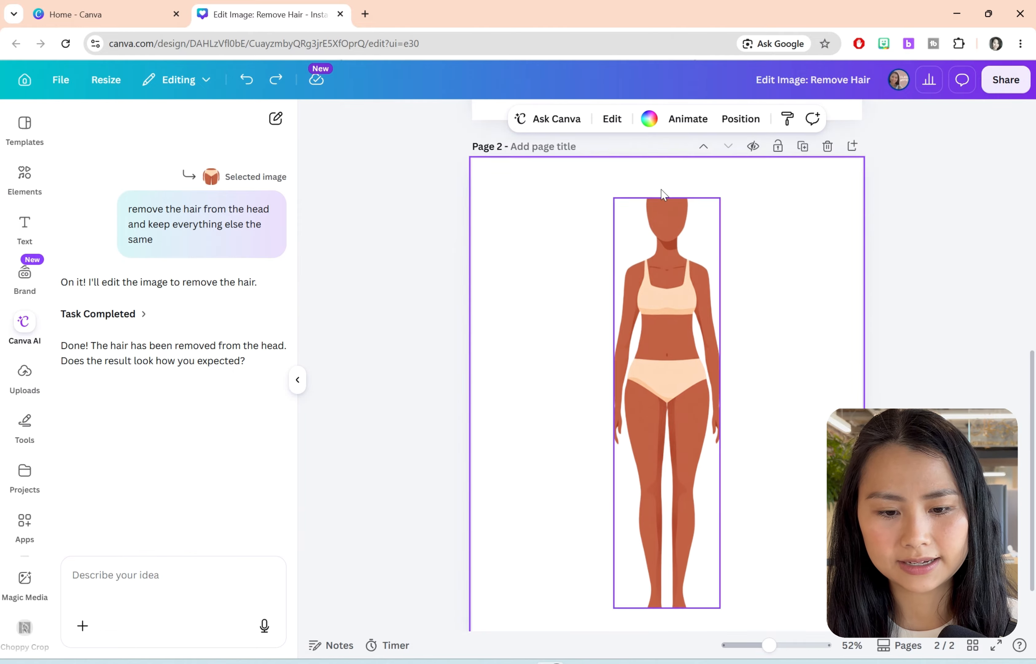
Step: Extend the crop of page 2's body graphic to the full image so the whole head and feet are included
{"action": "scroll", "coordinate": [1035, 380], "scroll_direction": "down", "scroll_amount": 1}
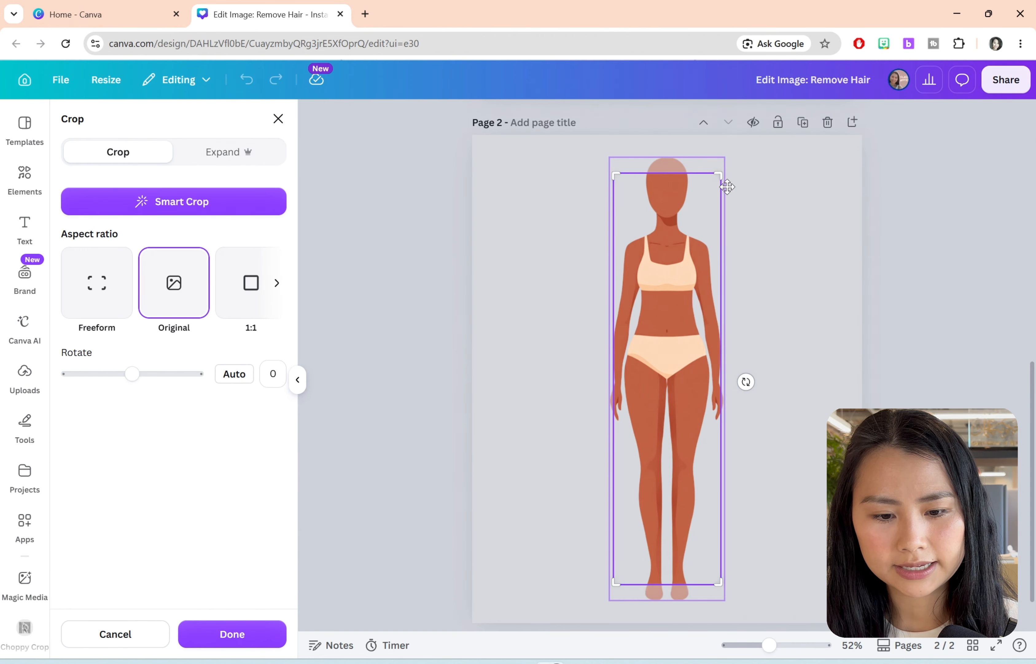
{"action": "left_click_drag", "start_coordinate": [718, 175], "coordinate": [738, 141]}
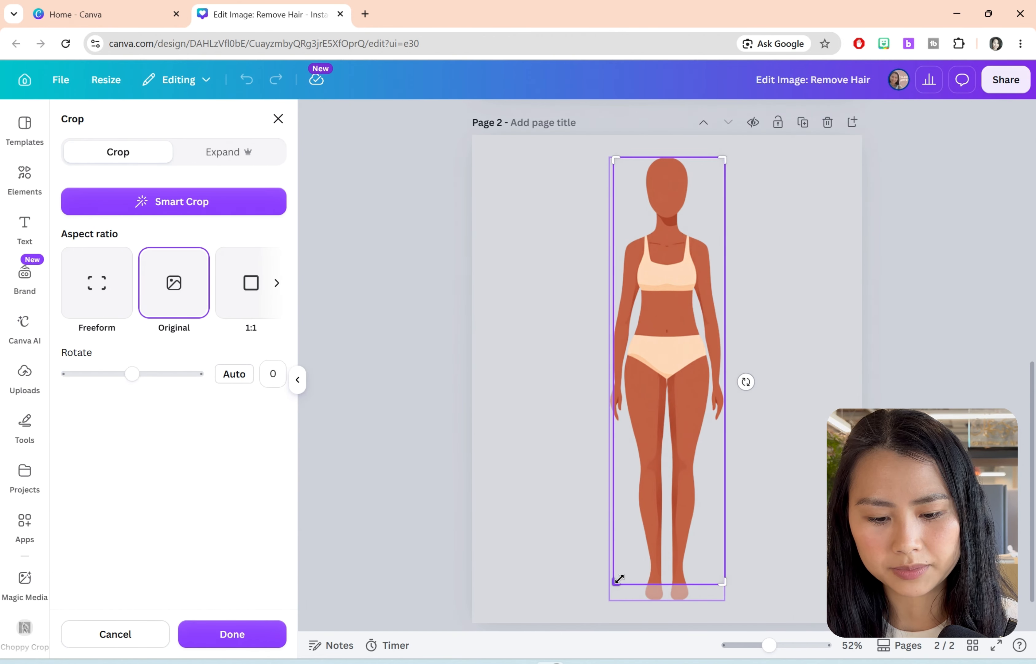
{"action": "left_click_drag", "start_coordinate": [615, 581], "coordinate": [598, 639]}
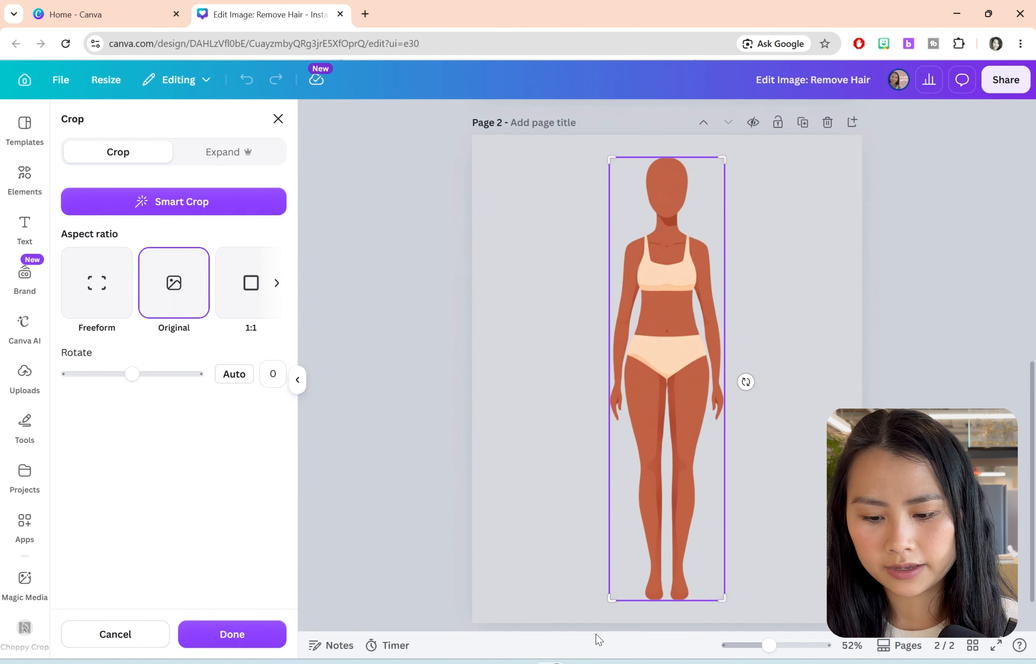
{"action": "left_click", "coordinate": [232, 634]}
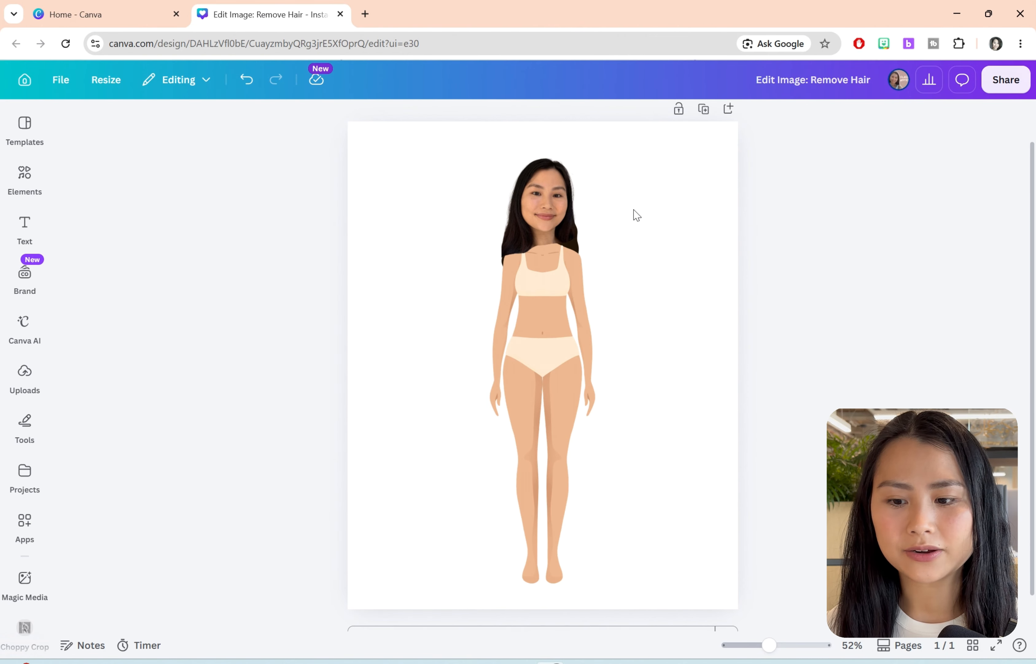
Step: Search the element photos for "paper" and add the crumpled grid-lined paper photo to the page
{"action": "left_click", "coordinate": [25, 176]}
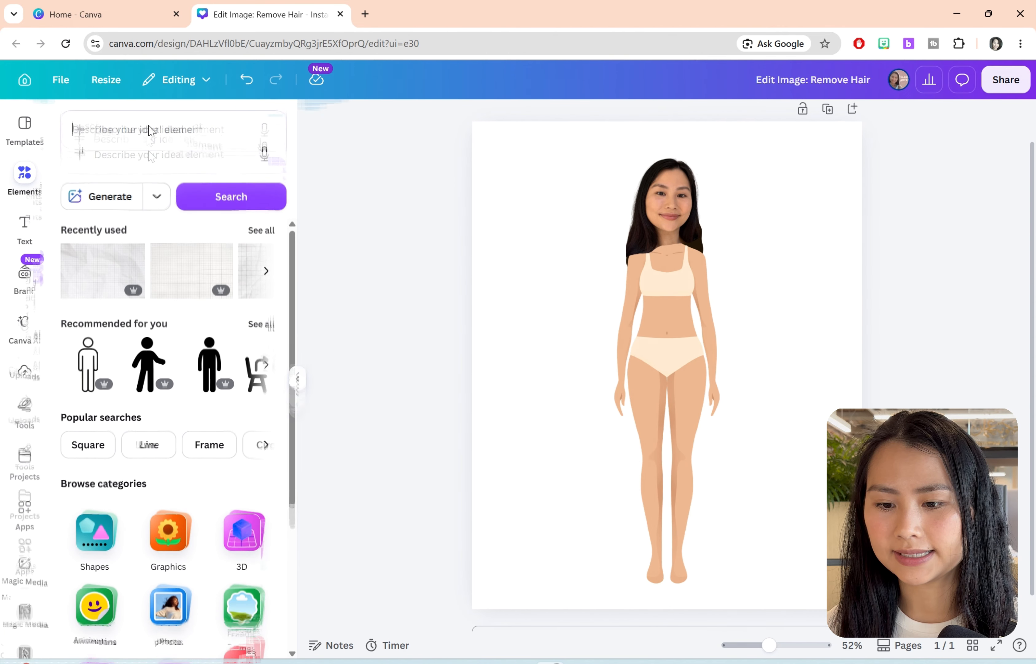
{"action": "type", "text": "paper"}
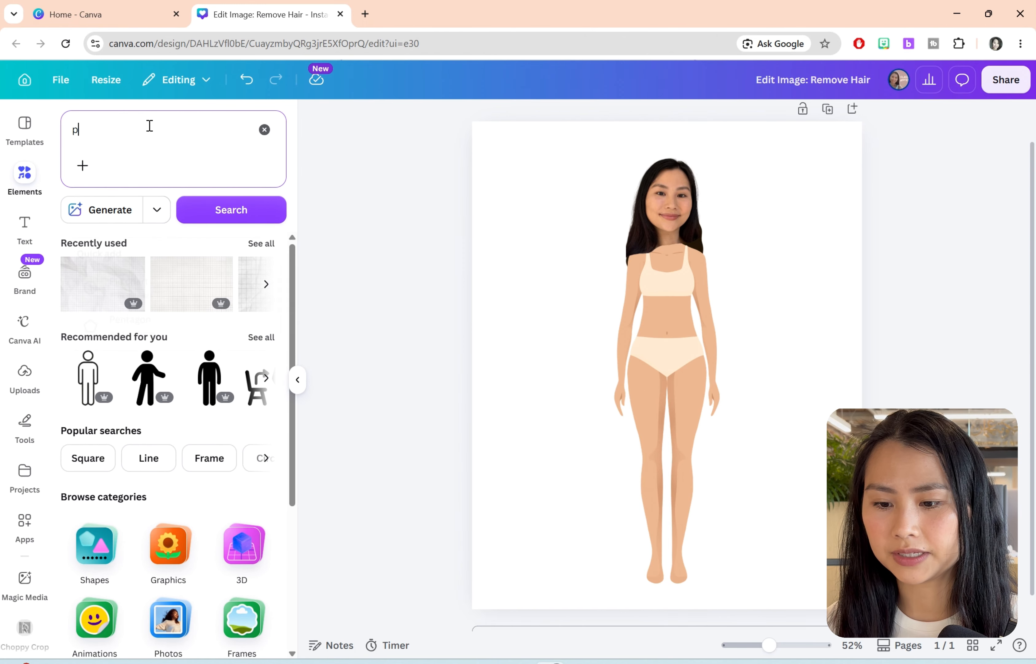
{"action": "key", "text": "Return"}
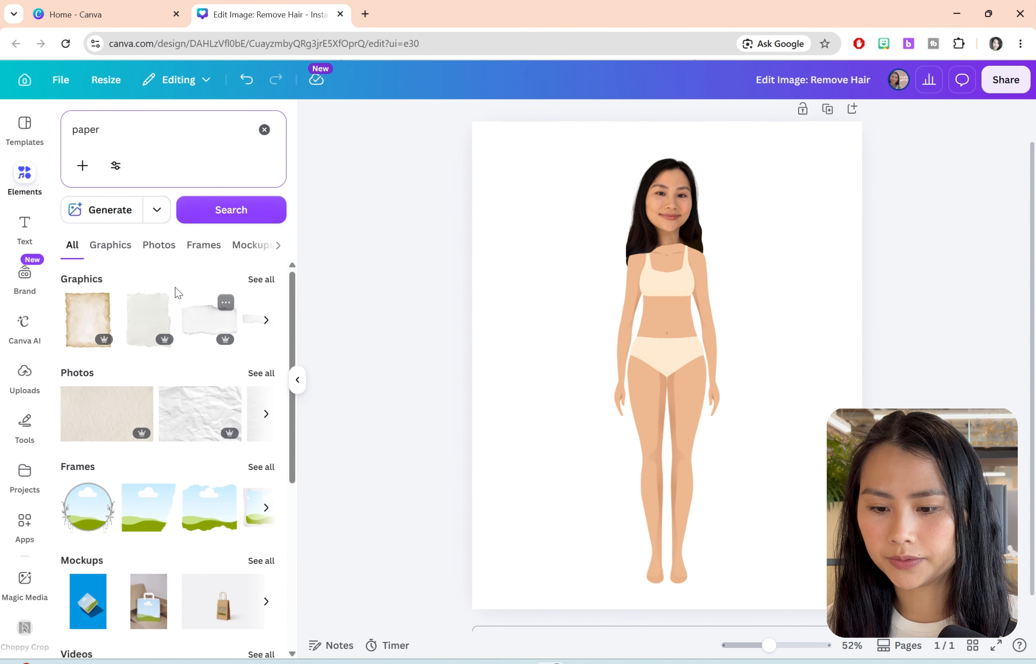
{"action": "left_click", "coordinate": [159, 245]}
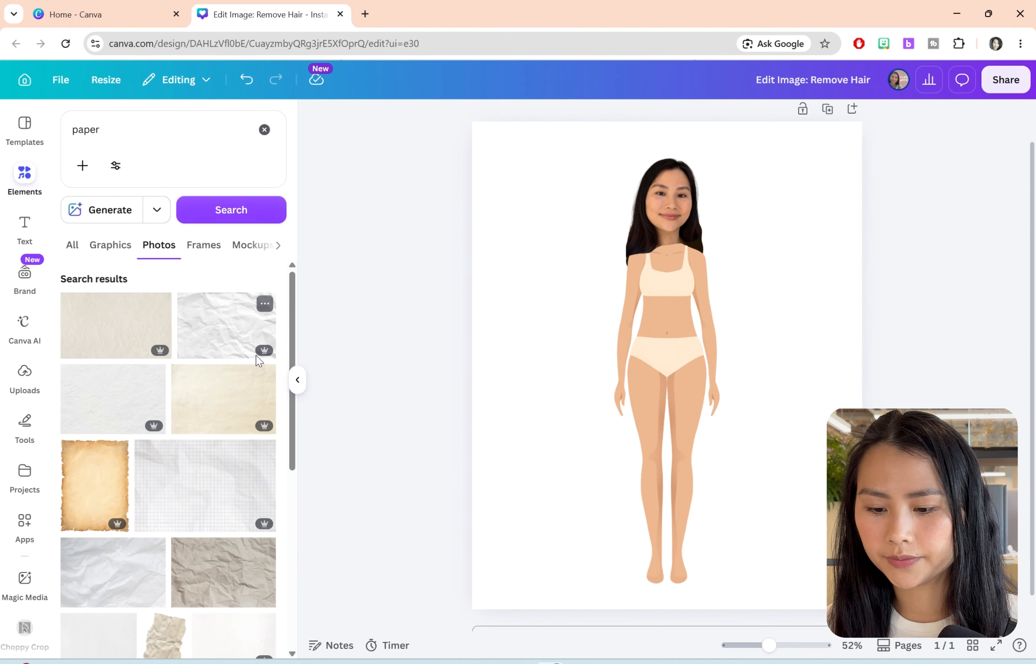
{"action": "left_click", "coordinate": [203, 486]}
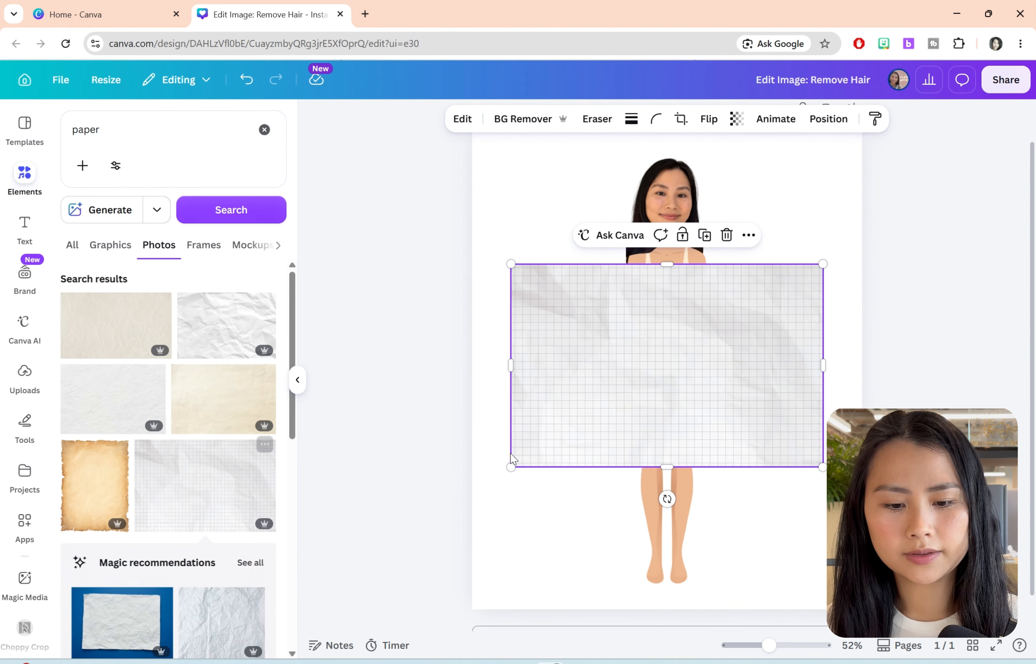
Step: Set the grid paper photo as the page background
{"action": "right_click", "coordinate": [649, 377]}
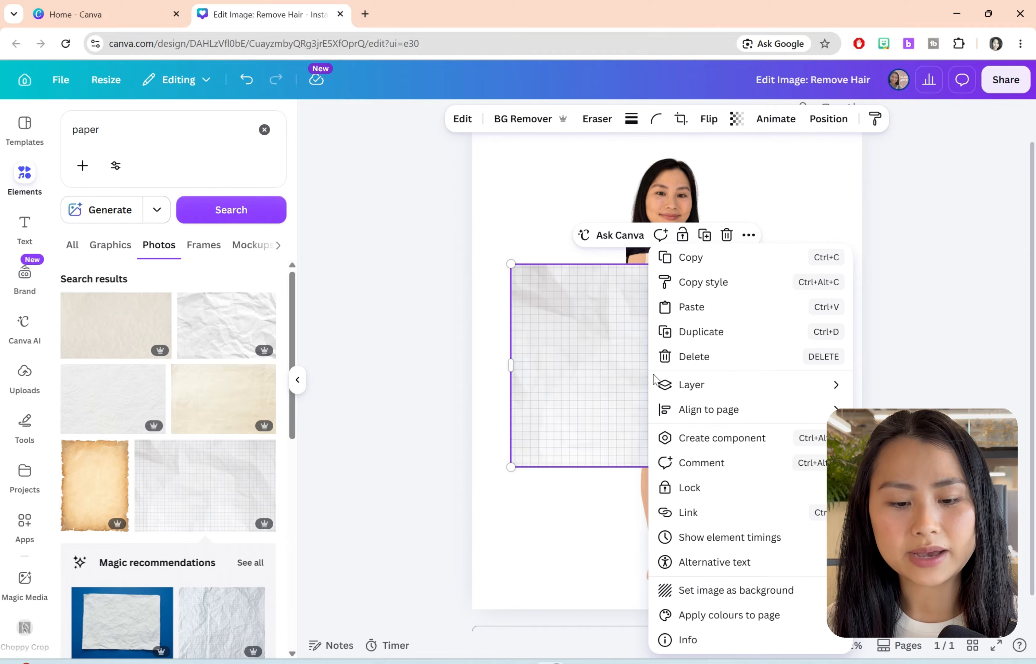
{"action": "left_click", "coordinate": [749, 598]}
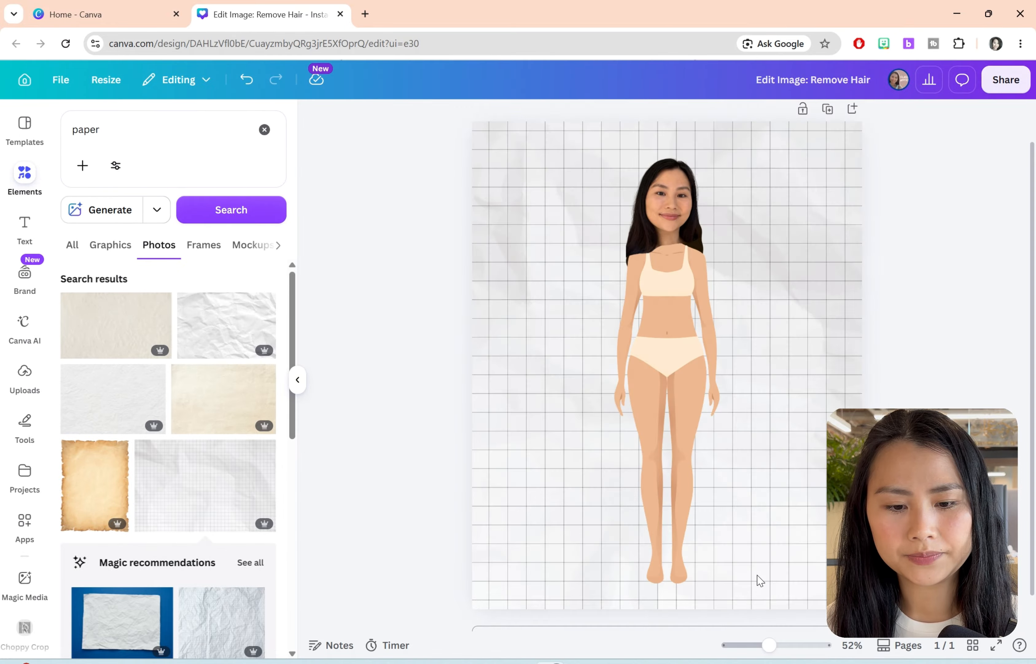
{"action": "left_click", "coordinate": [297, 379]}
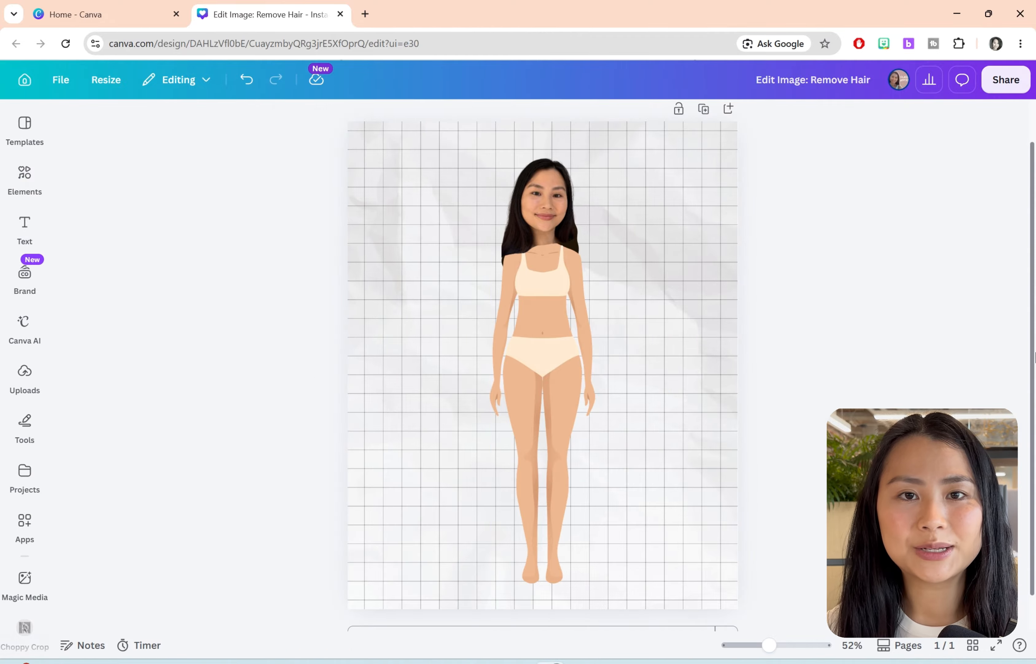
Step: Search the elements for "shirts", limit the results to graphics, and browse the available tops
{"action": "left_click", "coordinate": [25, 179]}
{"action": "double_click", "coordinate": [129, 131]}
{"action": "type", "text": "shirts"}
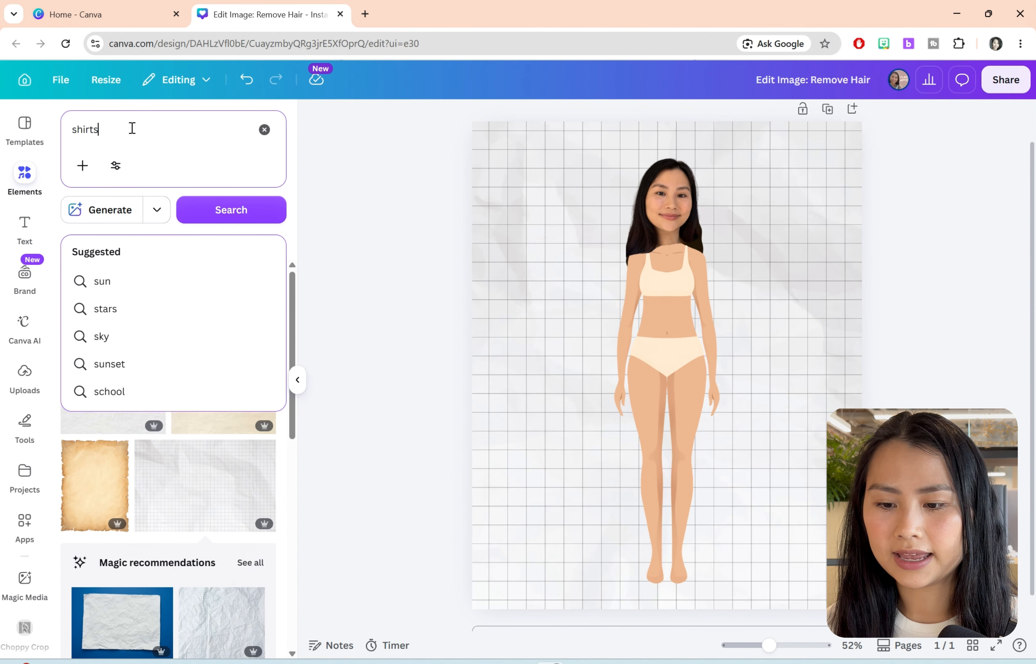
{"action": "key", "text": "Return"}
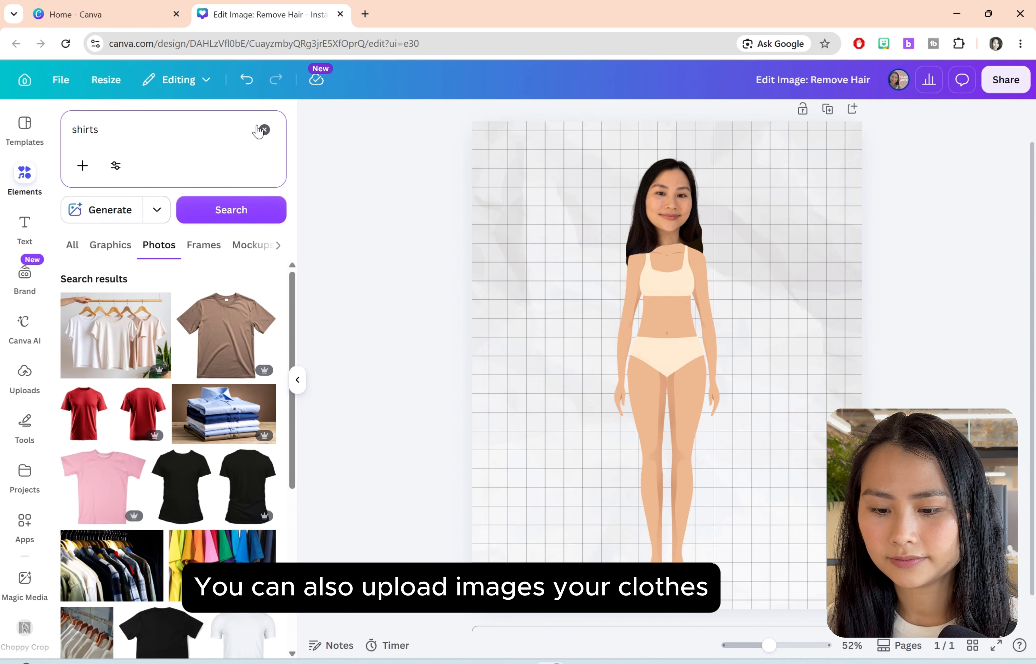
{"action": "left_click", "coordinate": [120, 251]}
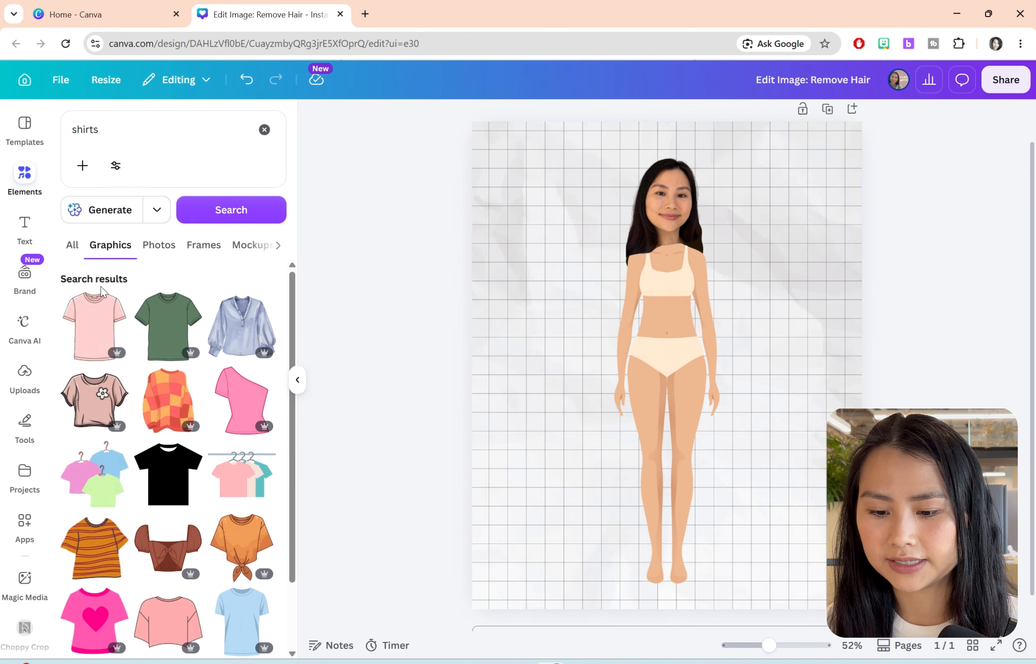
{"action": "scroll", "coordinate": [138, 445], "scroll_direction": "down", "scroll_amount": 8}
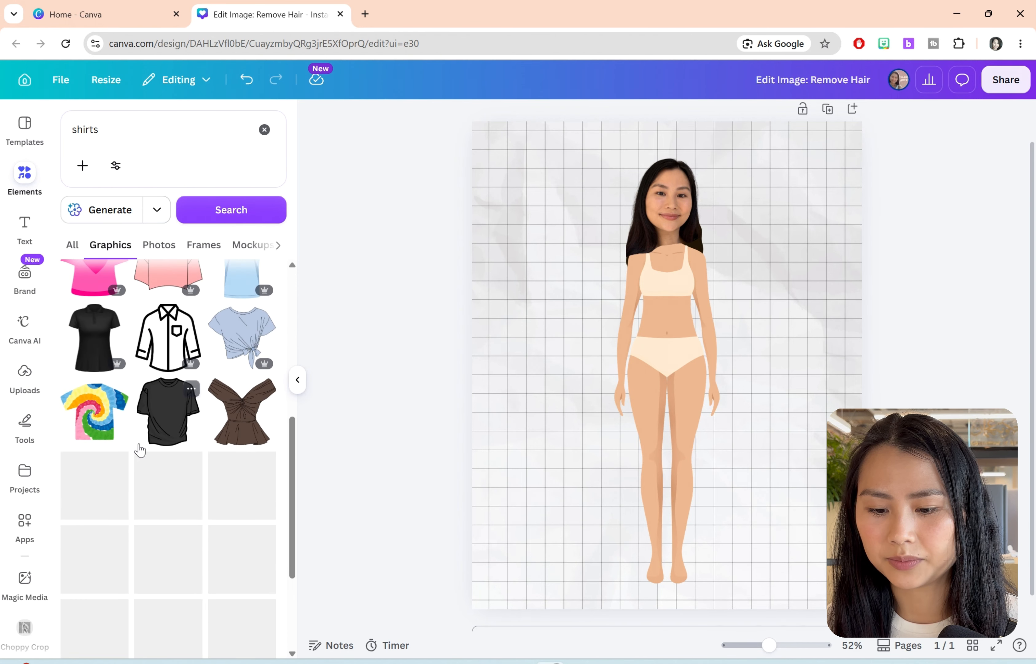
{"action": "scroll", "coordinate": [140, 449], "scroll_direction": "down", "scroll_amount": 6}
{"action": "left_click", "coordinate": [298, 379]}
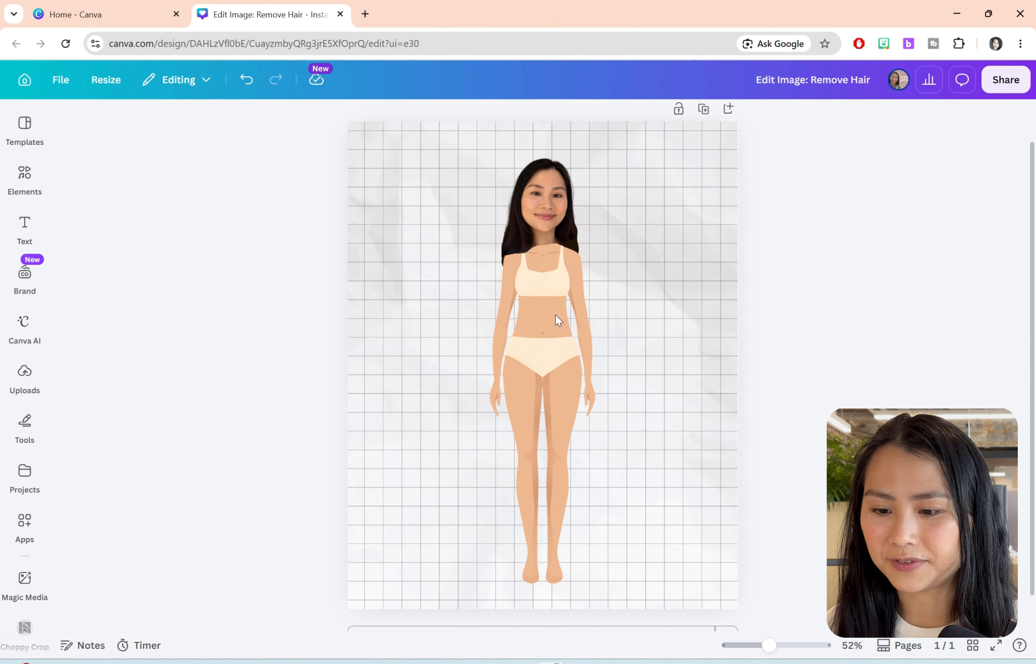
Step: Search the element graphics for "green outfit" and add the green turtleneck top with the pleated skirt
{"action": "left_click", "coordinate": [24, 231]}
{"action": "left_click", "coordinate": [24, 178]}
{"action": "left_click", "coordinate": [116, 139]}
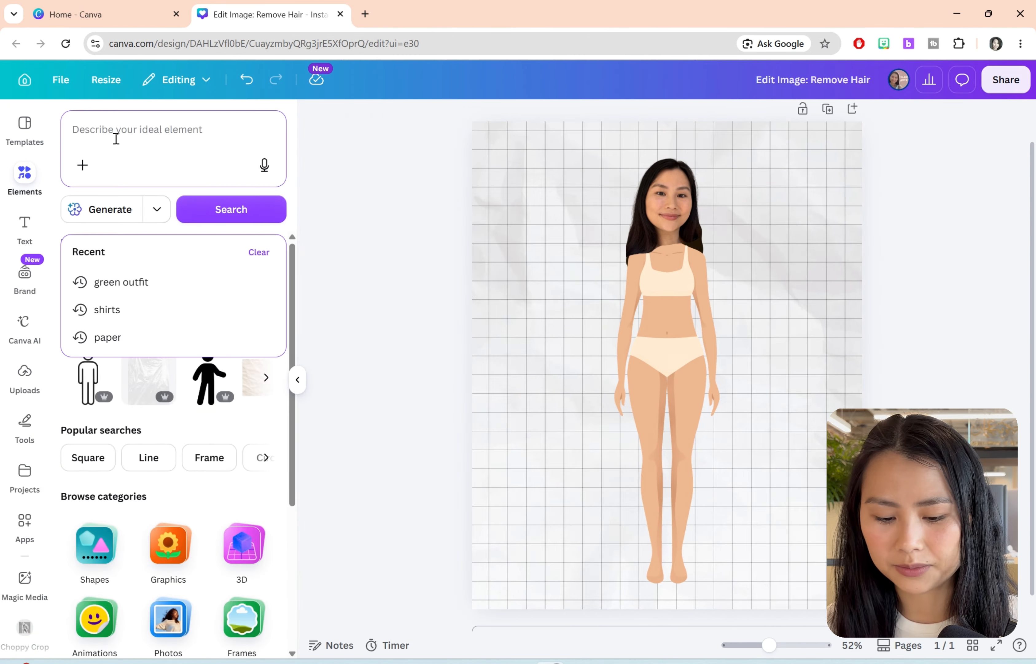
{"action": "type", "text": "green out"}
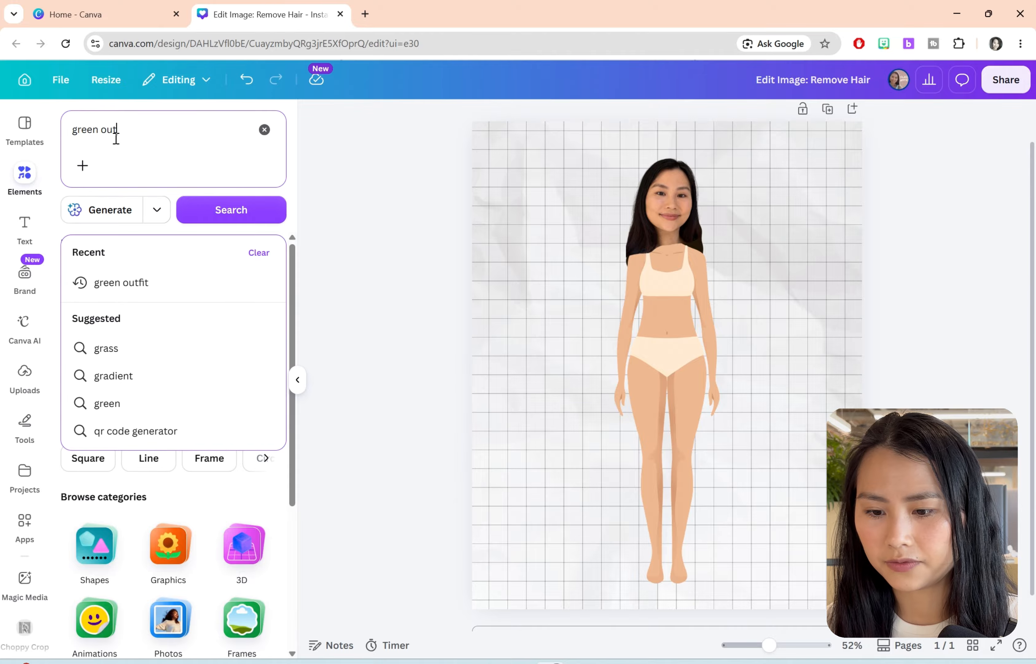
{"action": "type", "text": "fit"}
{"action": "key", "text": "Return"}
{"action": "left_click", "coordinate": [110, 246]}
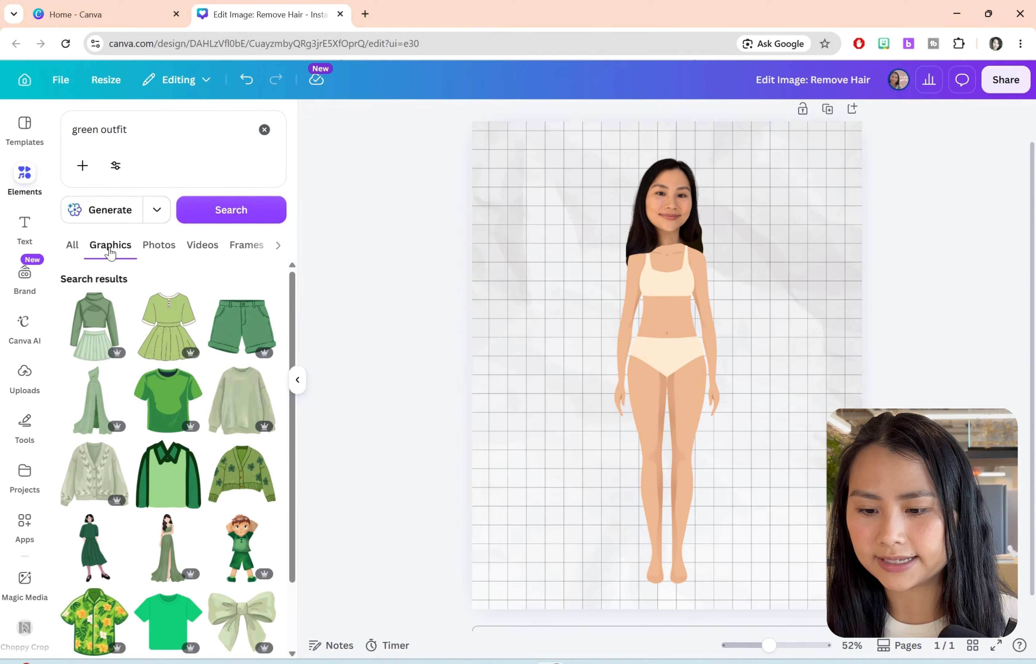
{"action": "left_click", "coordinate": [88, 328]}
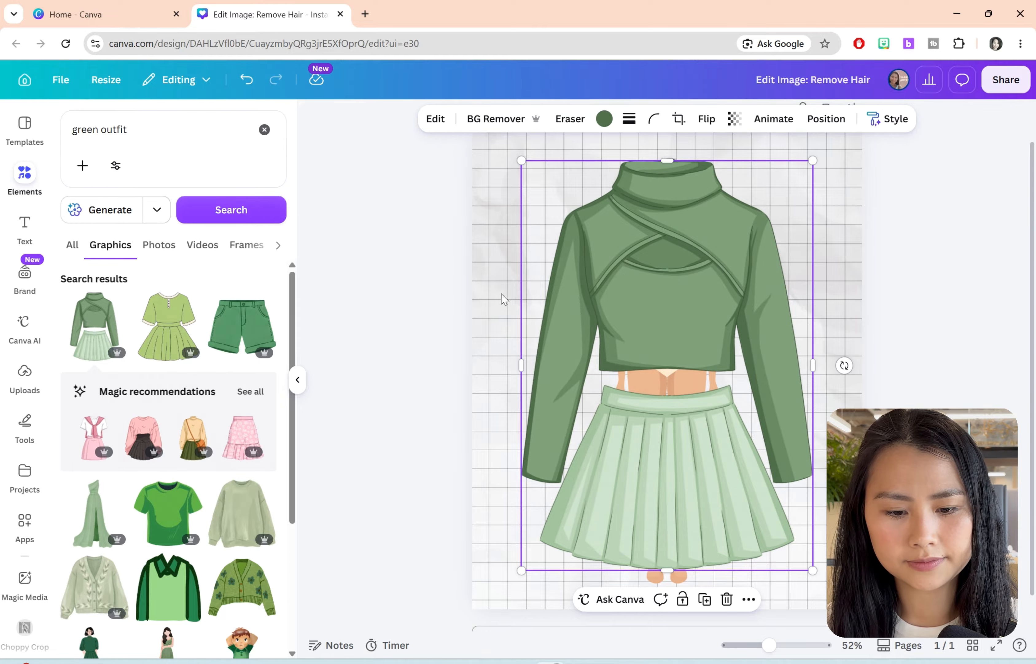
Step: Shrink the green outfit to the avatar's size and place it over the torso and hips
{"action": "left_click_drag", "start_coordinate": [808, 569], "coordinate": [626, 327]}
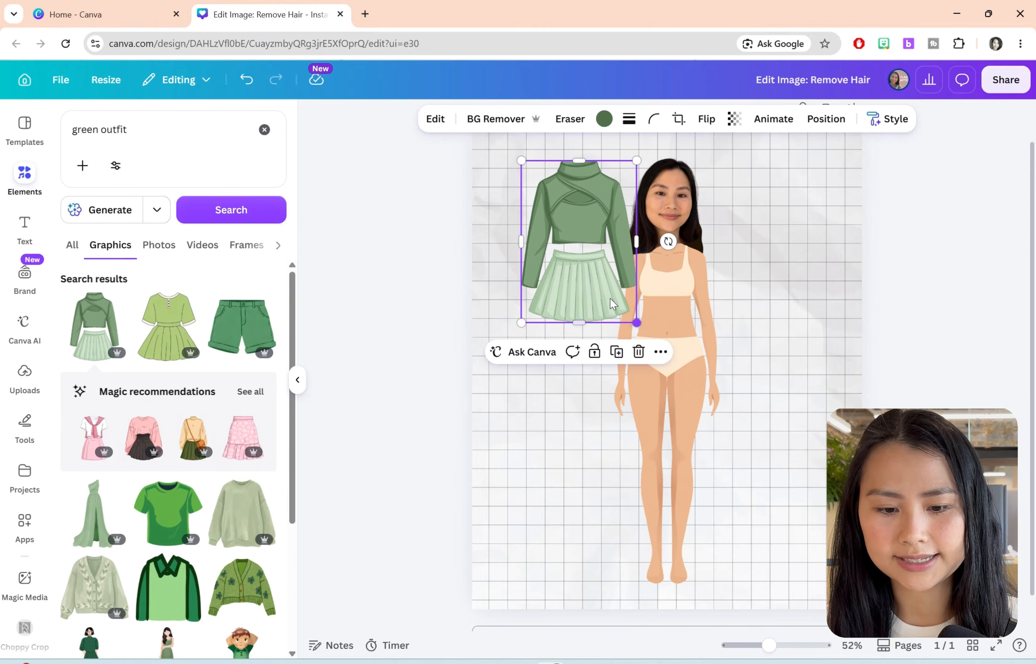
{"action": "left_click_drag", "start_coordinate": [592, 261], "coordinate": [677, 351]}
{"action": "left_click", "coordinate": [762, 331]}
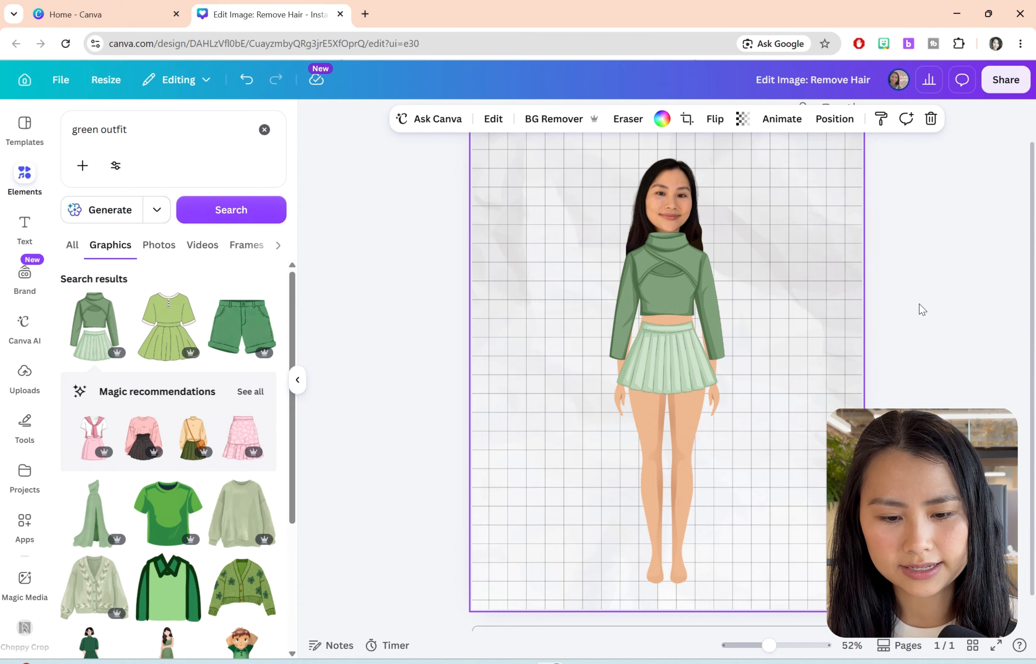
Step: Move the green outfit behind the head cutout in the layer order, keeping it in front of the body graphic
{"action": "right_click", "coordinate": [662, 288]}
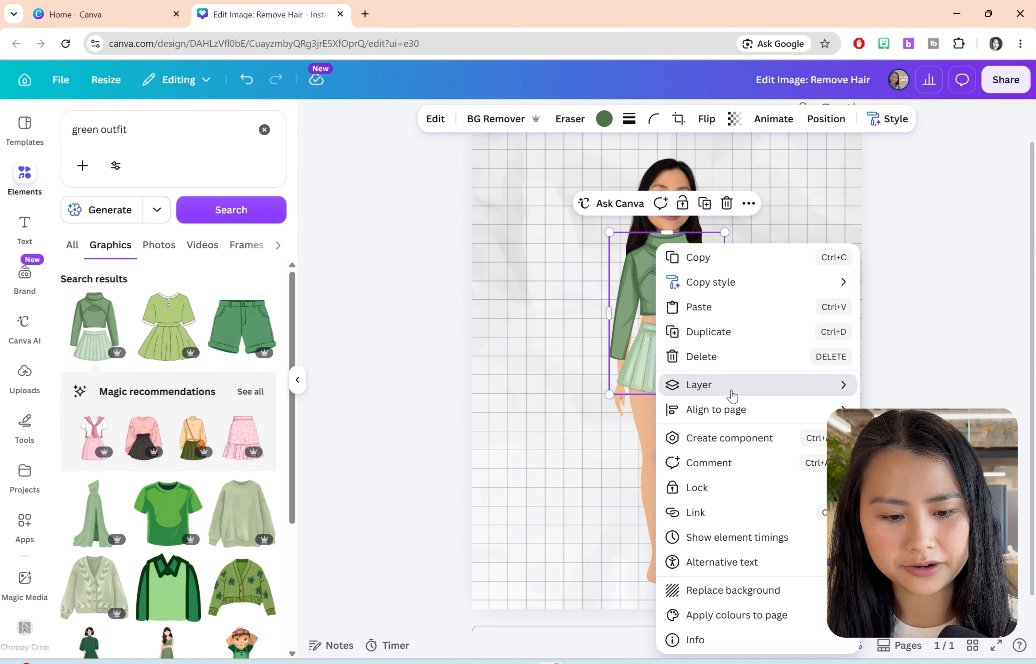
{"action": "mouse_move", "coordinate": [727, 394]}
{"action": "left_click", "coordinate": [595, 436]}
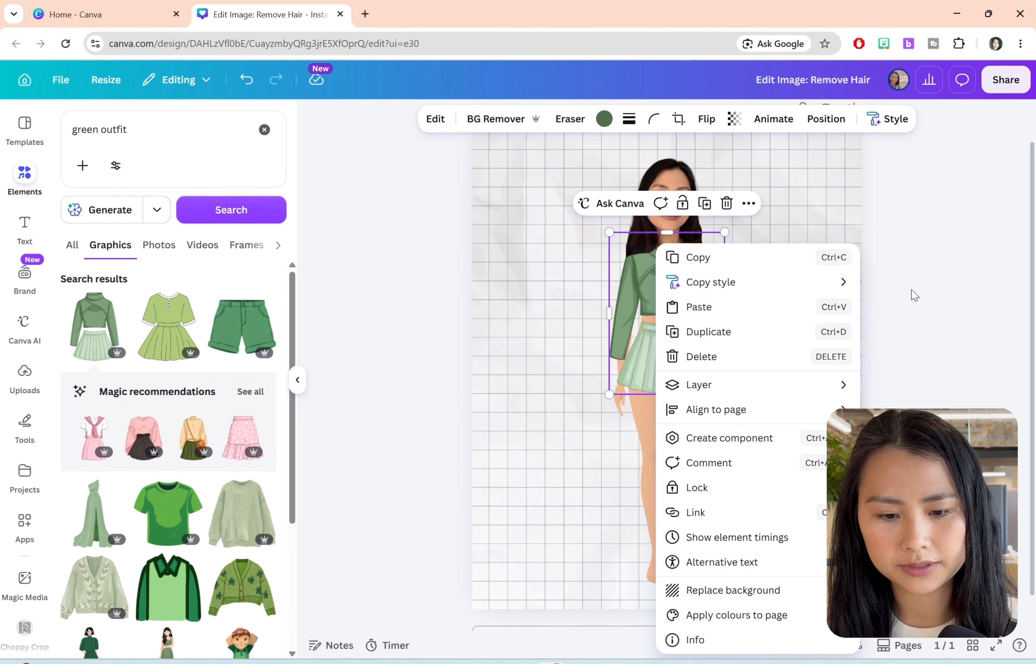
{"action": "left_click", "coordinate": [950, 280]}
{"action": "left_click", "coordinate": [886, 345]}
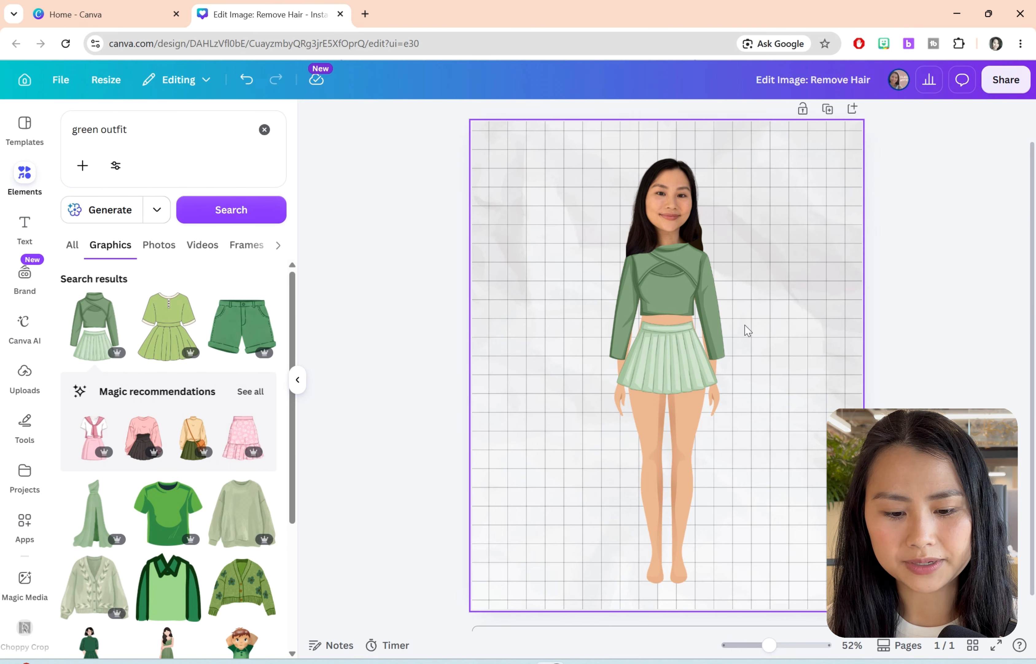
Step: Search the element graphics for "shoes", add the beige lace-up sneakers, and shrink them onto the avatar's feet
{"action": "left_click", "coordinate": [127, 126]}
{"action": "type", "text": "shoes"}
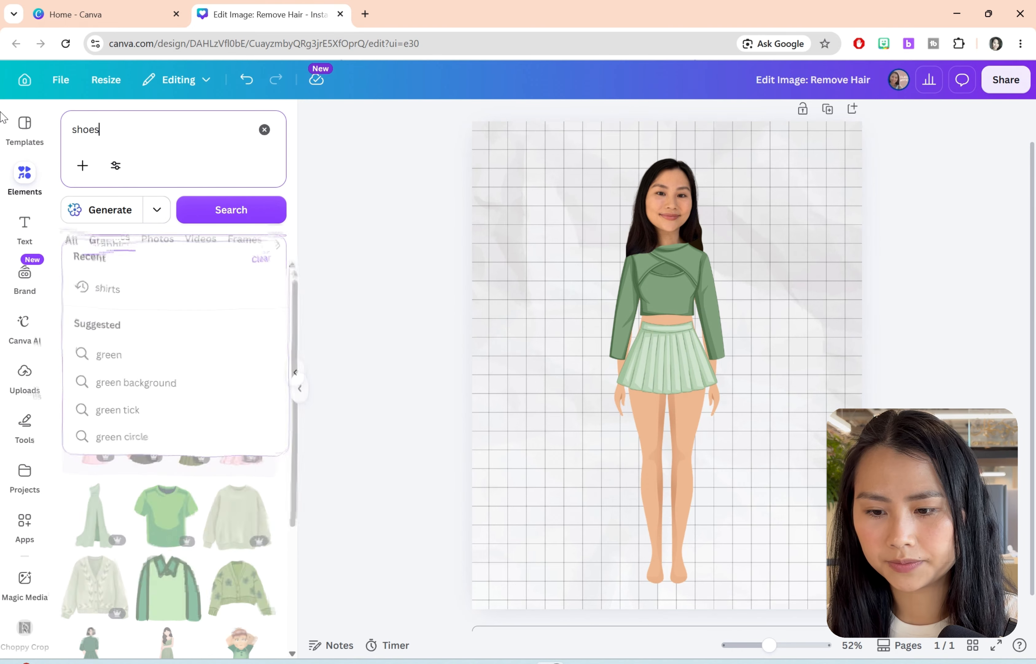
{"action": "key", "text": "Return"}
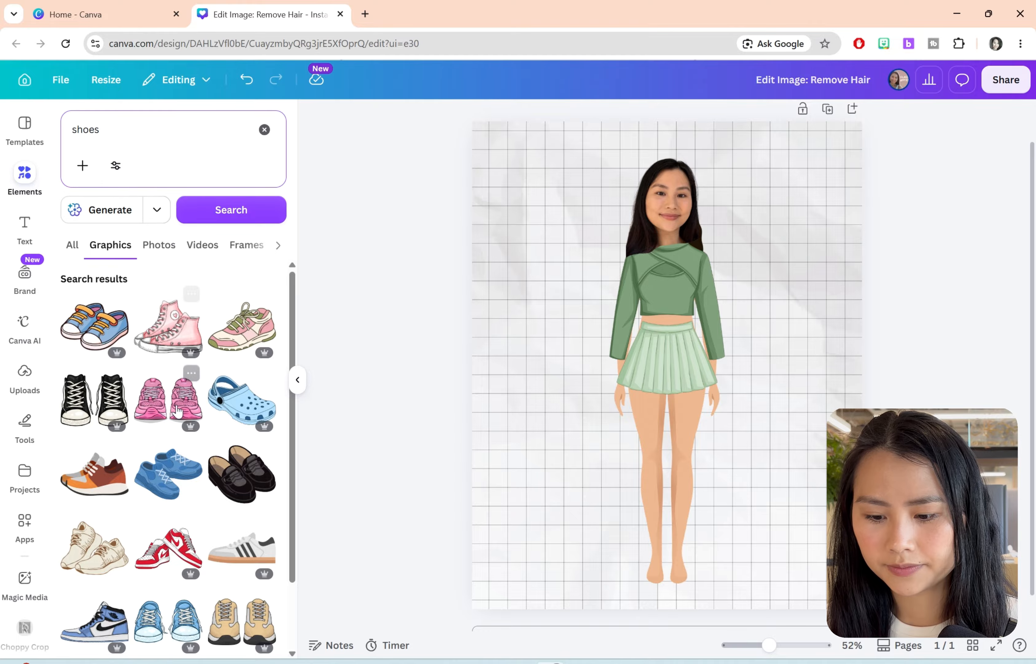
{"action": "left_click", "coordinate": [228, 617]}
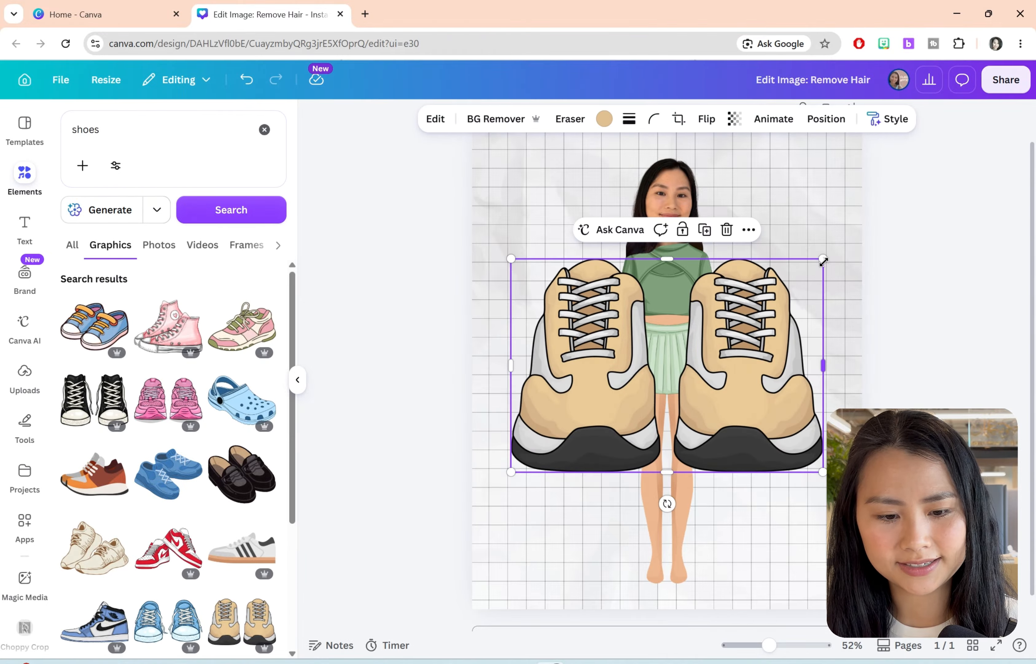
{"action": "left_click_drag", "start_coordinate": [823, 258], "coordinate": [682, 566]}
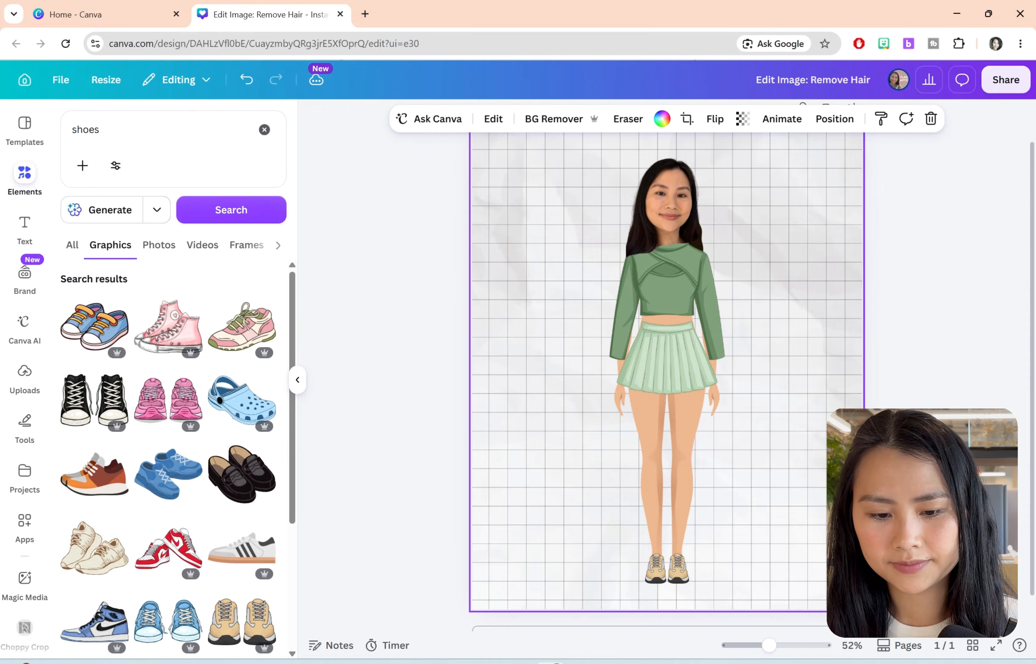
Step: Clear the shoe search and search the elements for a tennis racket graphic
{"action": "left_click", "coordinate": [295, 171]}
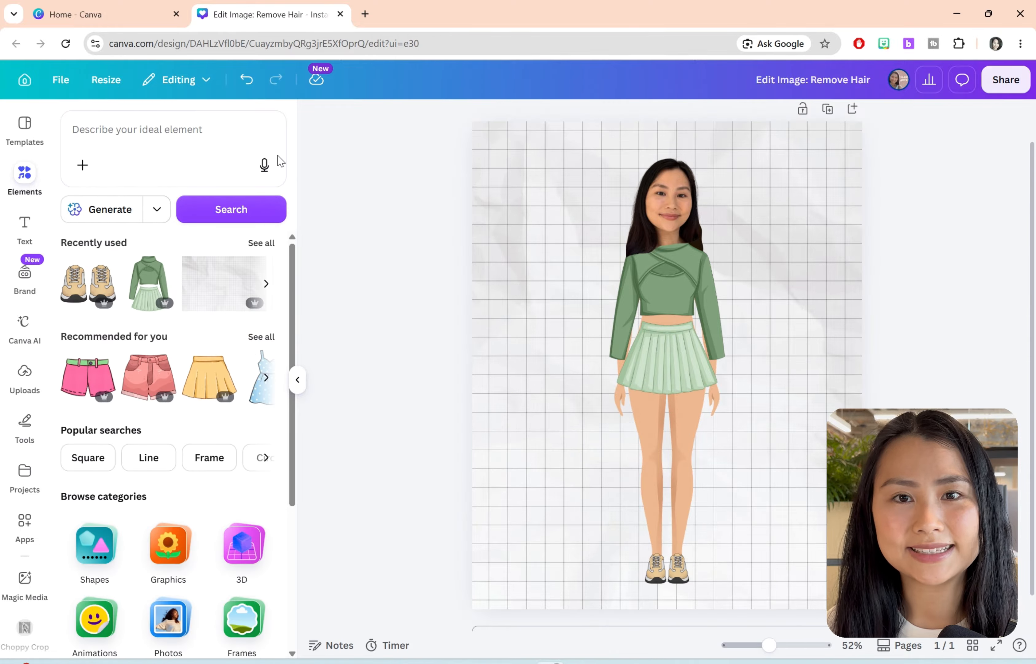
{"action": "left_click", "coordinate": [165, 124]}
{"action": "type", "text": "te"}
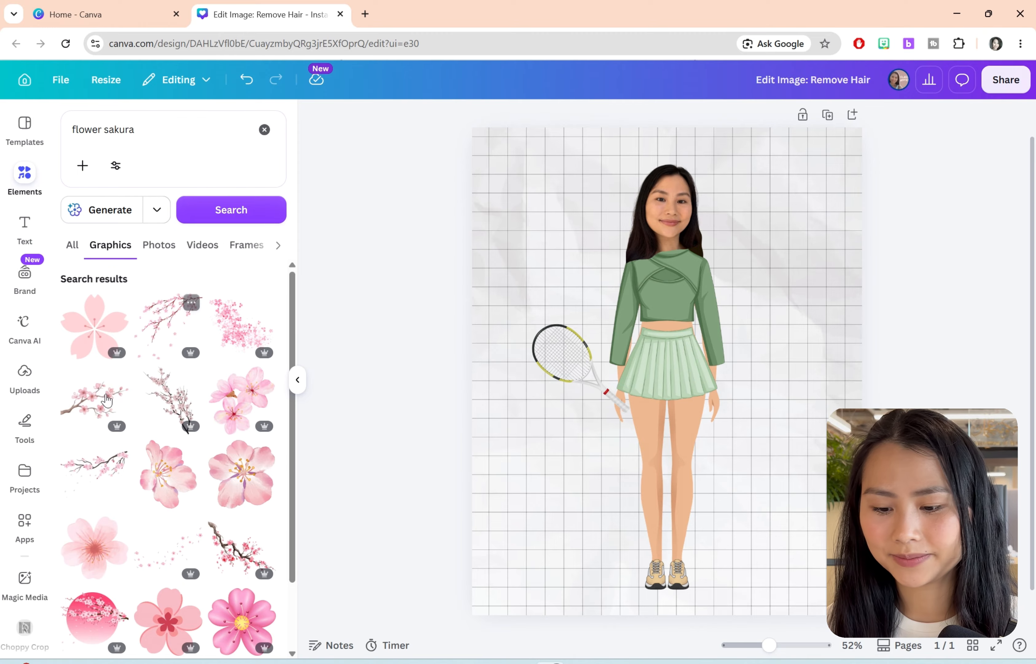
Step: Add the single pink flower from the "flower sakura" graphics, shrink it, and place it on the side of the avatar's hair
{"action": "left_click", "coordinate": [97, 547]}
{"action": "left_click_drag", "start_coordinate": [823, 513], "coordinate": [547, 259]}
{"action": "left_click_drag", "start_coordinate": [541, 295], "coordinate": [655, 231]}
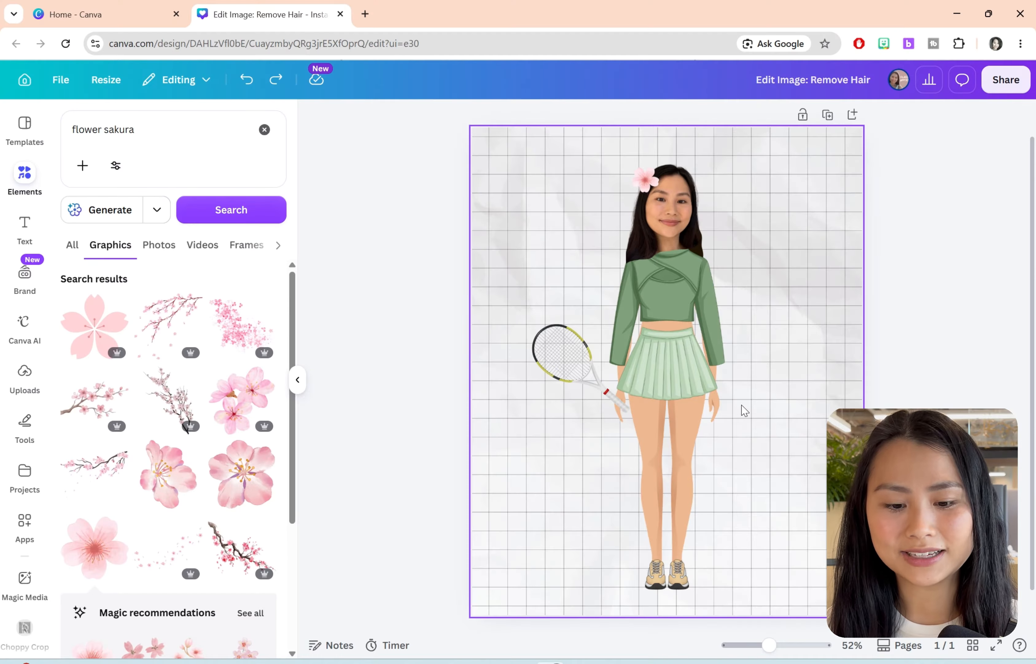
Step: Recolour the yellow parts of the tennis racket to a paler yellow, #D5D480
{"action": "left_click", "coordinate": [562, 380]}
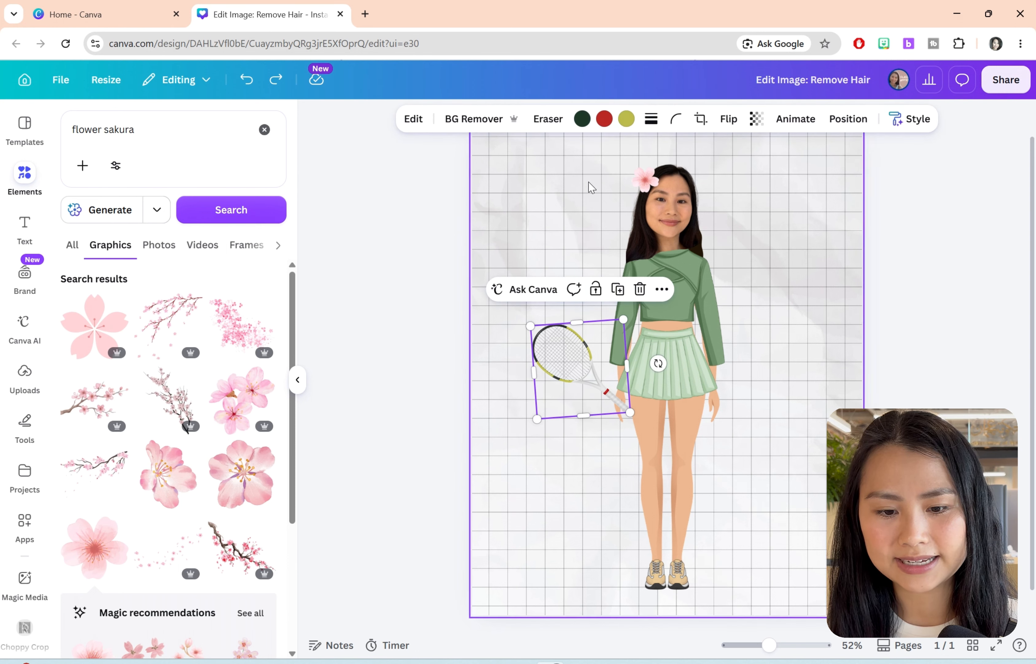
{"action": "left_click", "coordinate": [625, 119]}
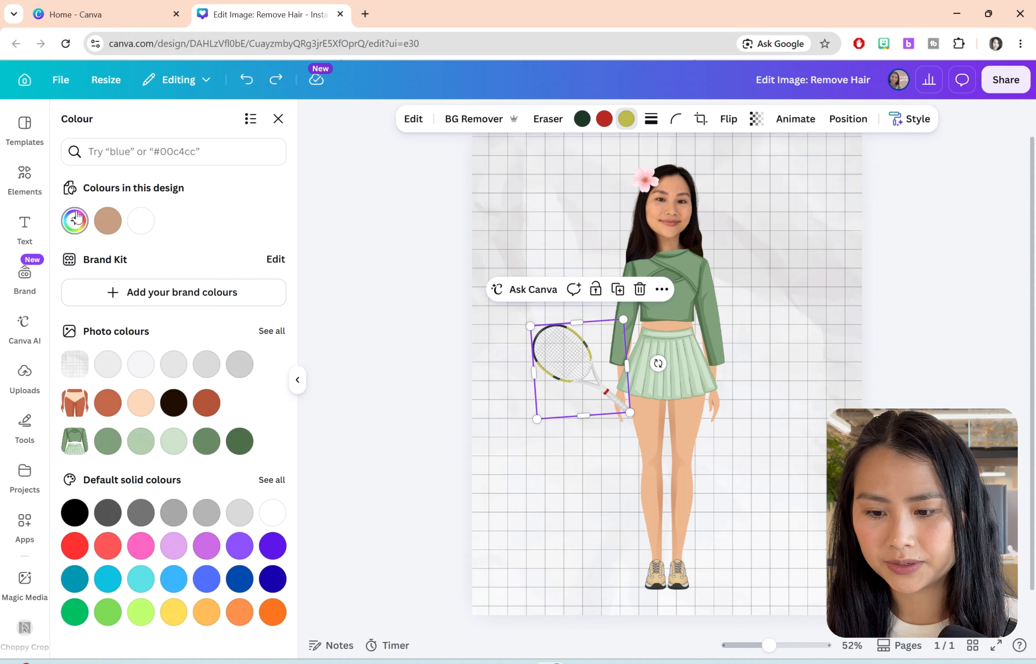
{"action": "left_click", "coordinate": [74, 220]}
{"action": "left_click_drag", "start_coordinate": [189, 273], "coordinate": [153, 266]}
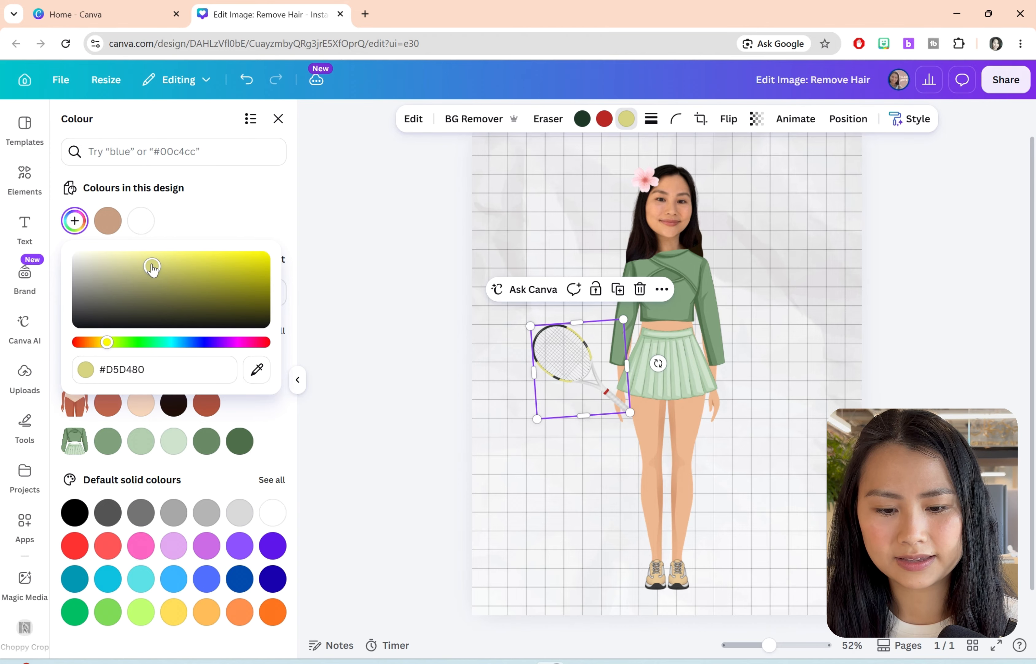
{"action": "left_click", "coordinate": [719, 374]}
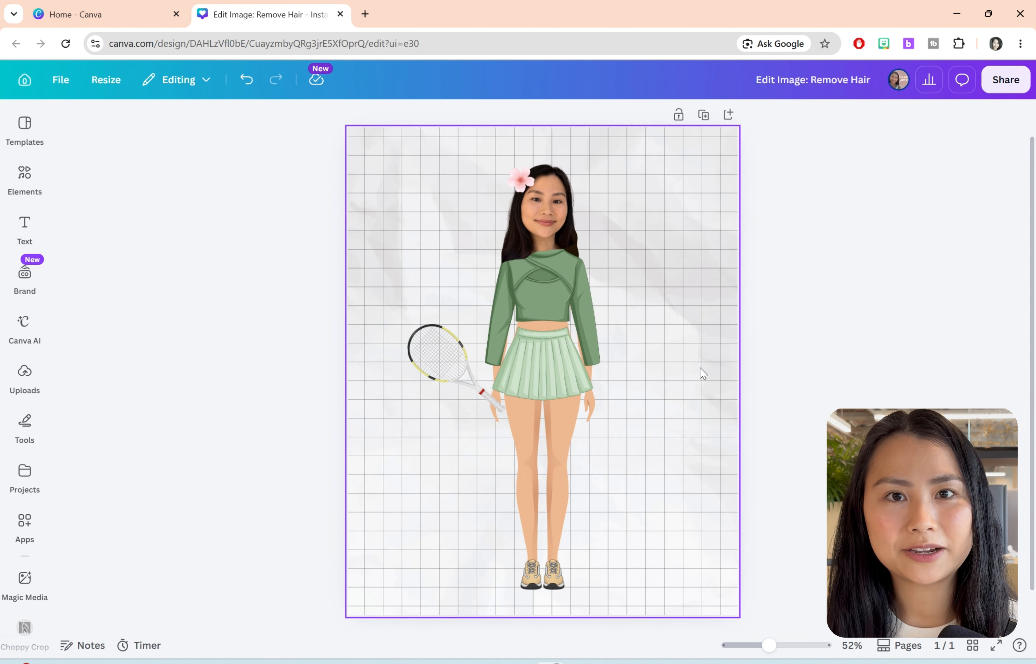
Step: Apply the Scrapbook Style Match to the green outfit and look at it up close
{"action": "left_click", "coordinate": [553, 335]}
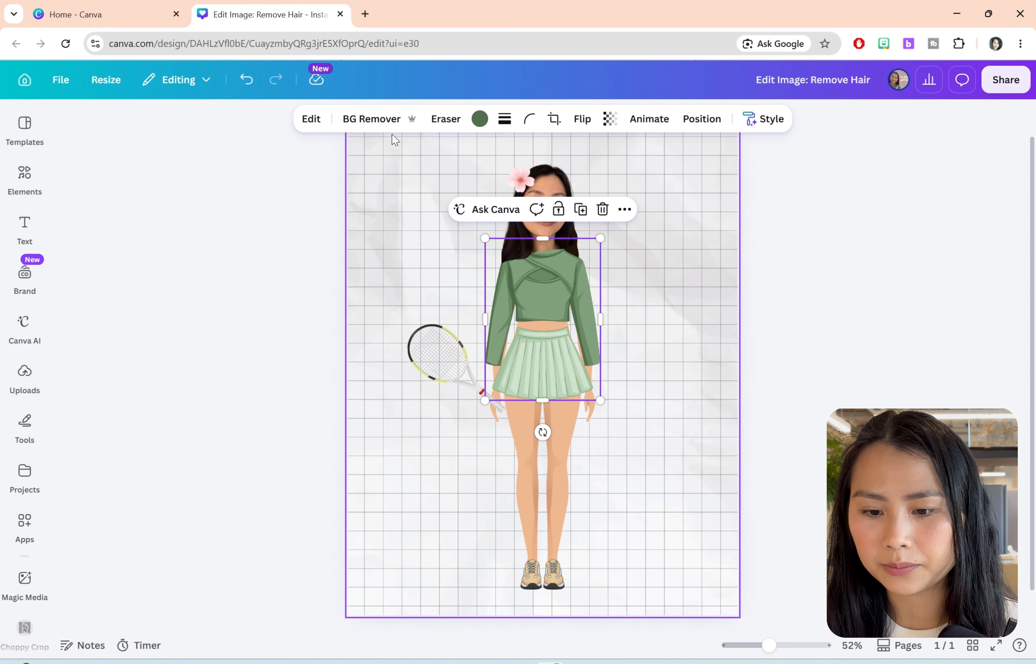
{"action": "left_click", "coordinate": [306, 121]}
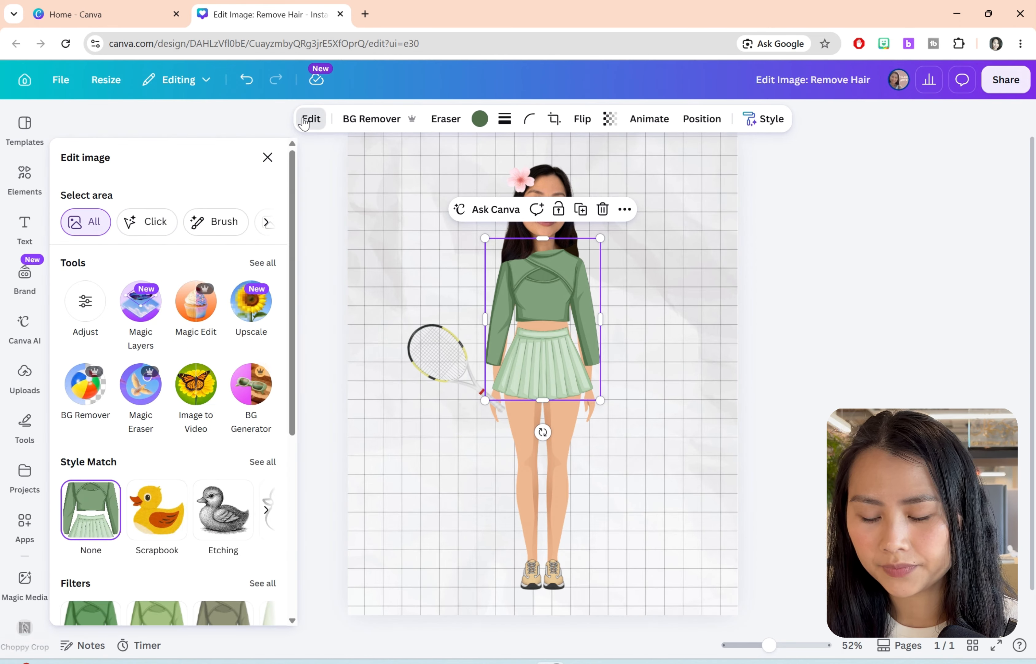
{"action": "scroll", "coordinate": [285, 387], "scroll_direction": "down", "scroll_amount": 5}
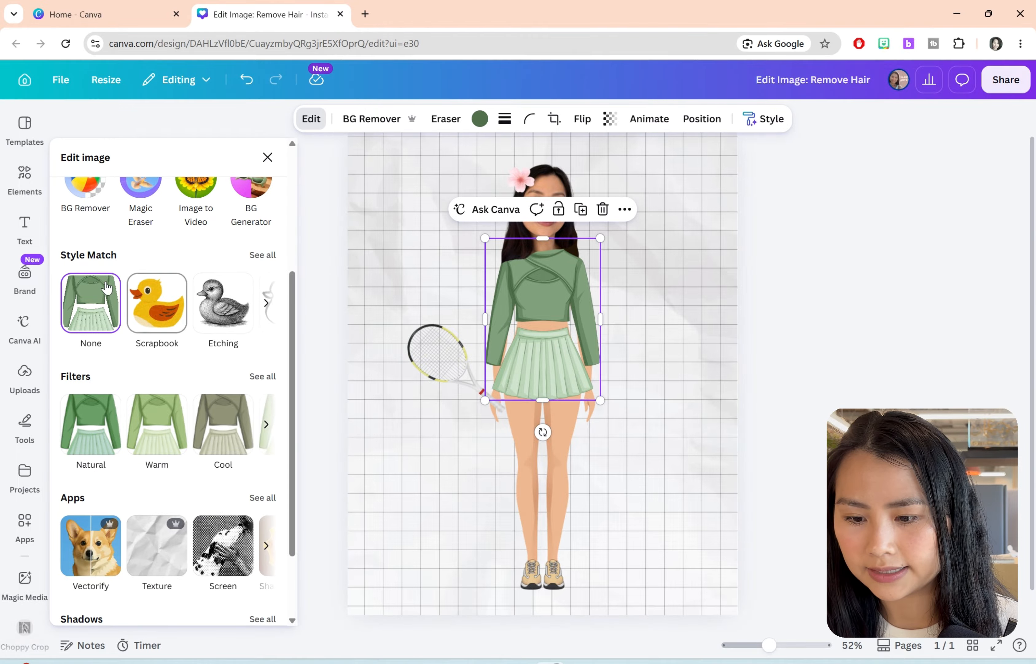
{"action": "left_click", "coordinate": [174, 301]}
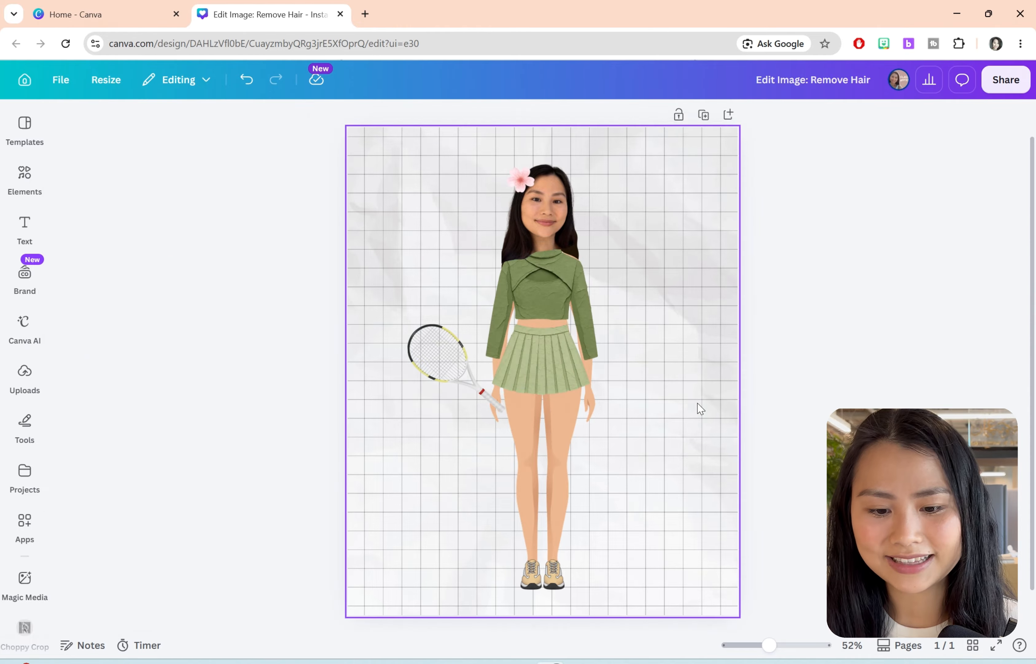
{"action": "scroll", "coordinate": [700, 405], "scroll_direction": "up", "scroll_amount": 4}
{"action": "scroll", "coordinate": [697, 399], "scroll_direction": "up", "scroll_amount": 2}
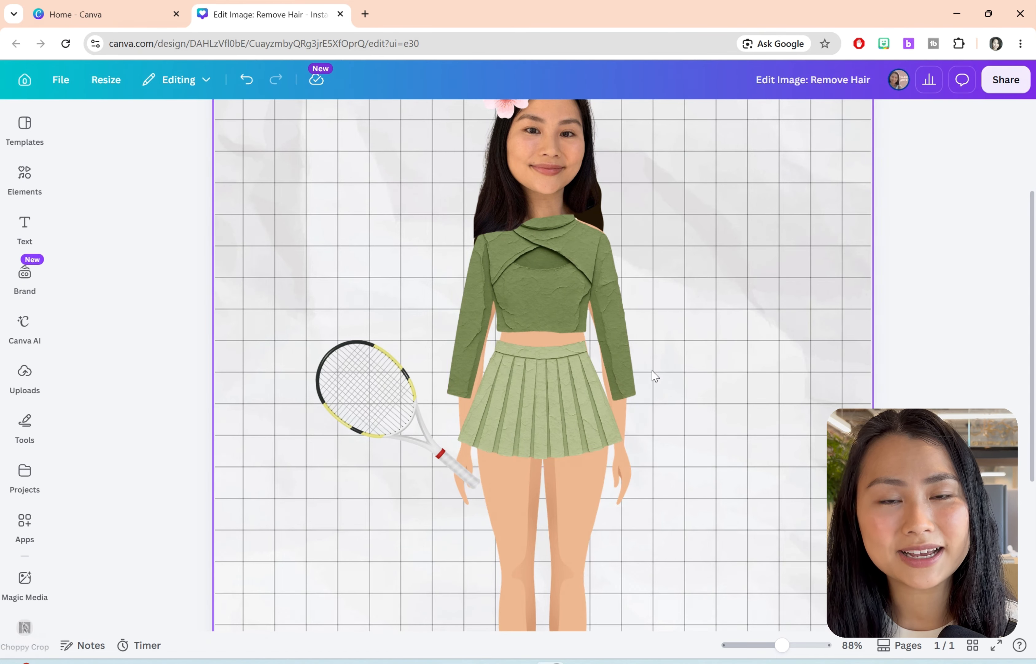
Step: Try the Pop Art Style Match on the green outfit
{"action": "left_click", "coordinate": [631, 375]}
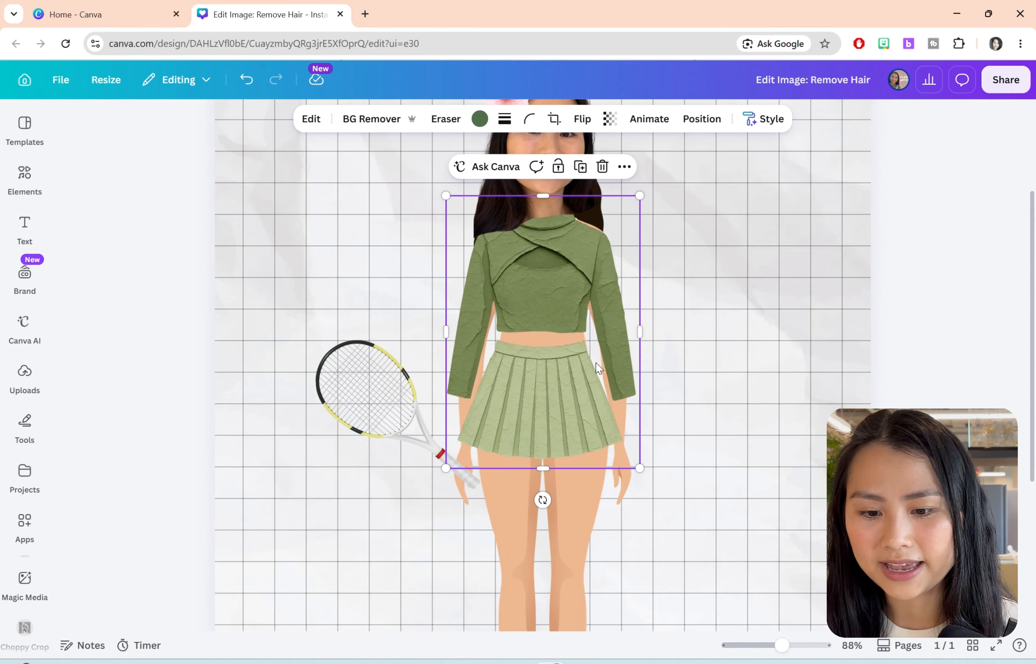
{"action": "left_click", "coordinate": [311, 118]}
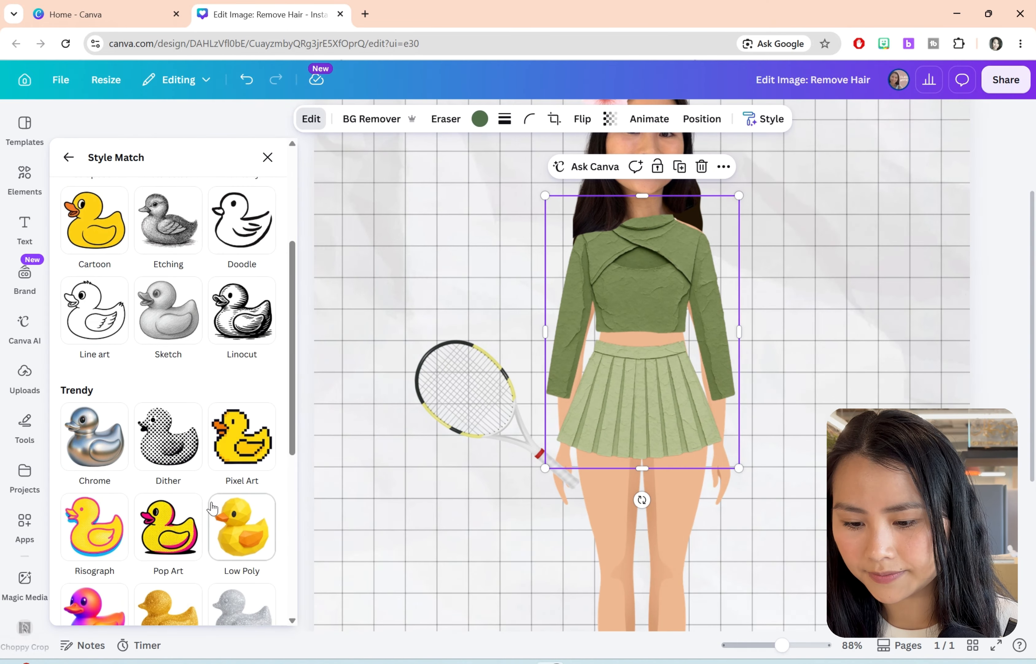
{"action": "left_click", "coordinate": [176, 529]}
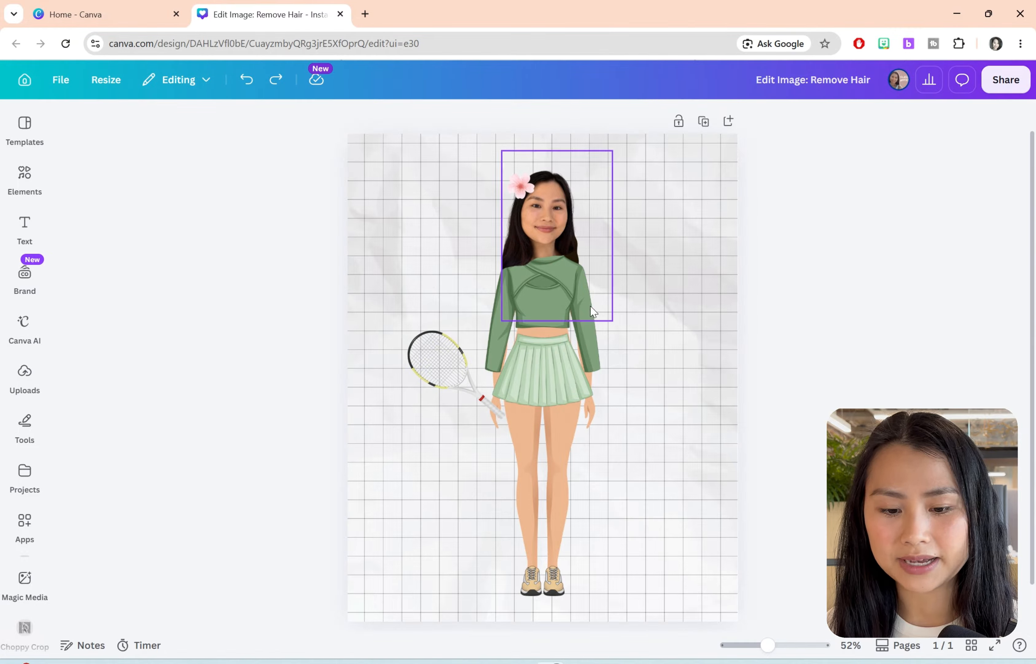
Step: Apply the Wiggle animation to the outfit, tennis racket and sneakers together and lower its intensity to near the minimum
{"action": "left_click", "coordinate": [512, 347]}
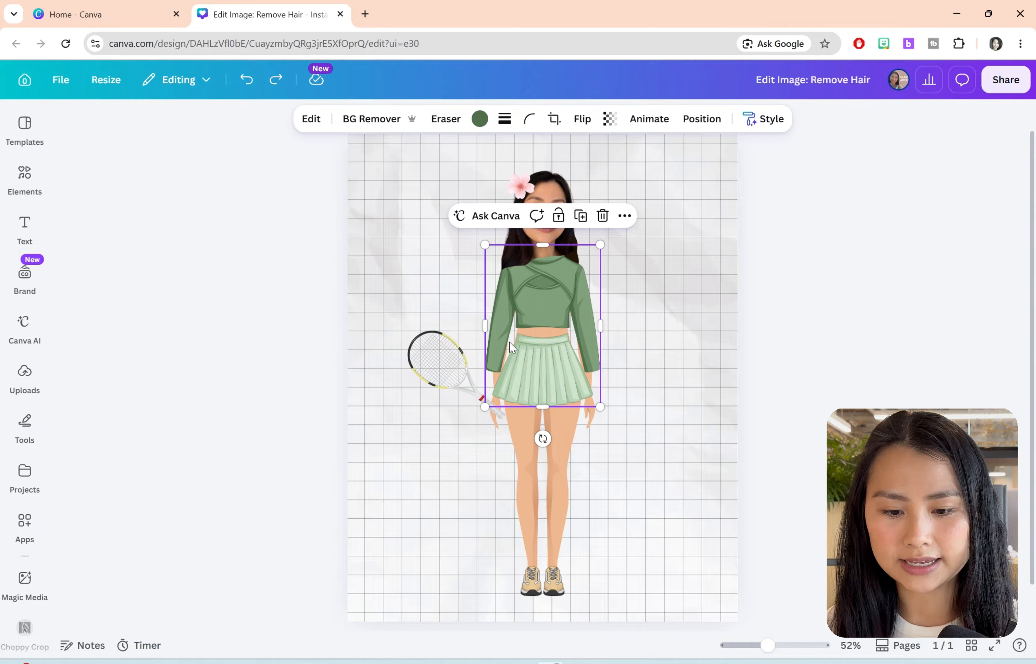
{"action": "left_click", "coordinate": [435, 341], "text": "shift"}
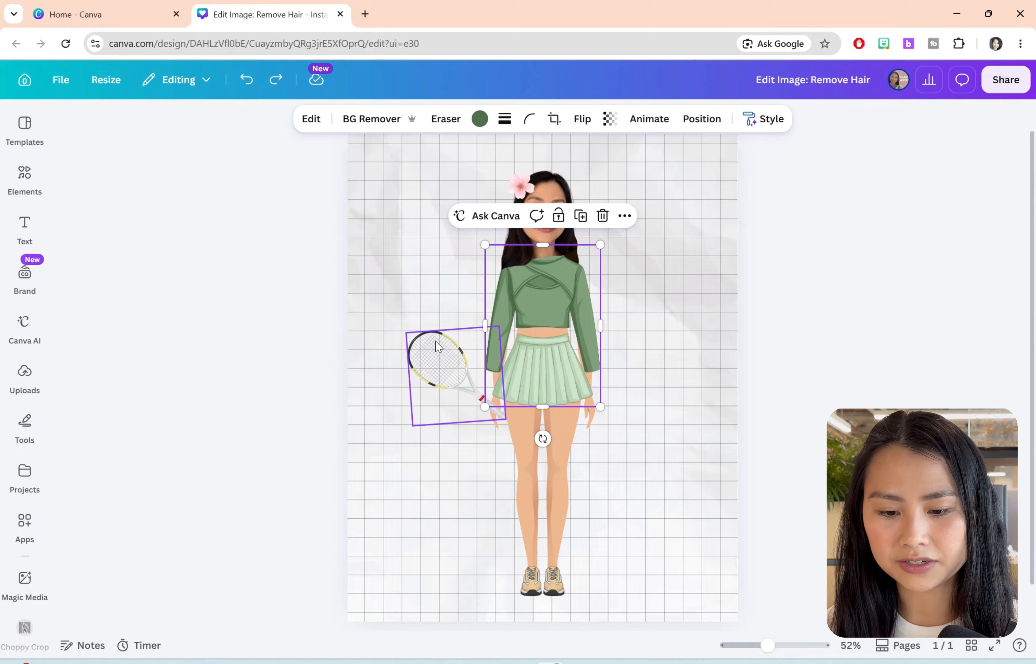
{"action": "left_click", "coordinate": [544, 583], "text": "shift"}
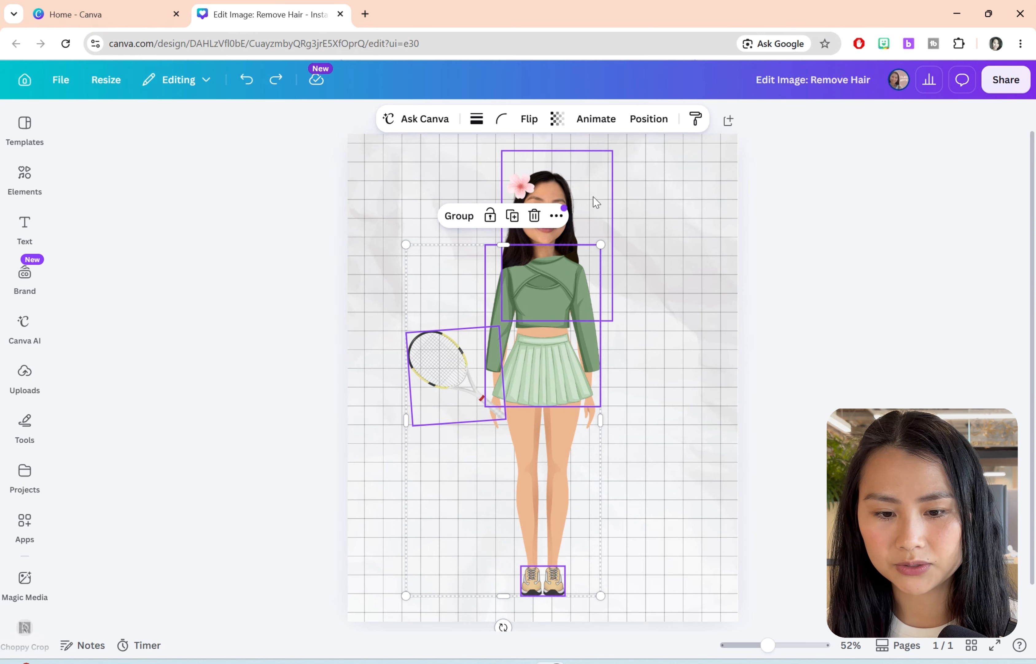
{"action": "left_click", "coordinate": [608, 127]}
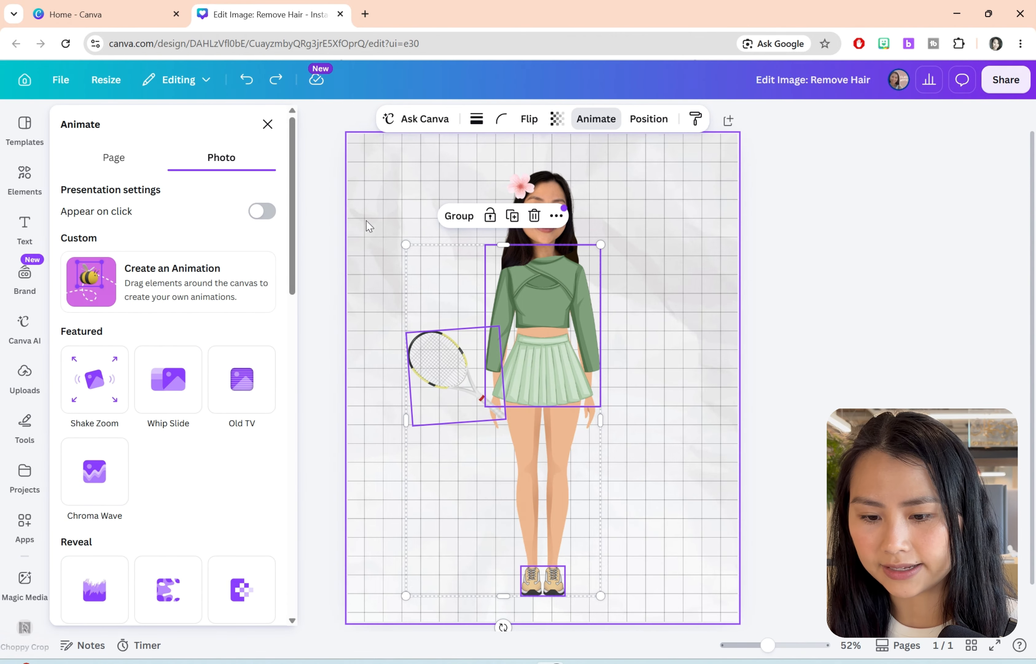
{"action": "scroll", "coordinate": [287, 451], "scroll_direction": "down", "scroll_amount": 8}
{"action": "scroll", "coordinate": [287, 451], "scroll_direction": "down", "scroll_amount": 10}
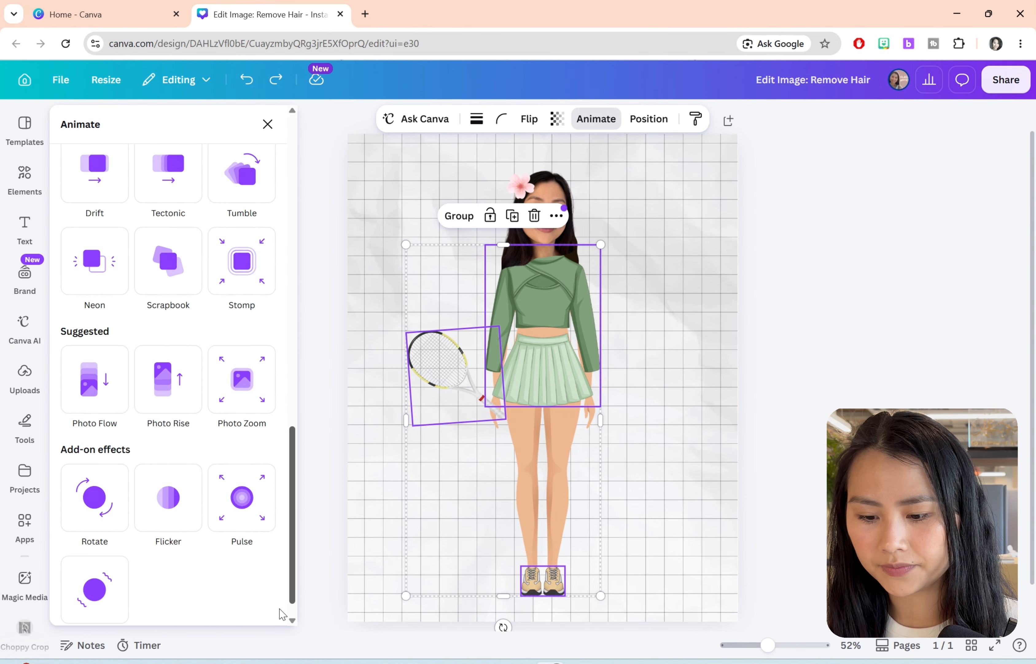
{"action": "left_click", "coordinate": [87, 569]}
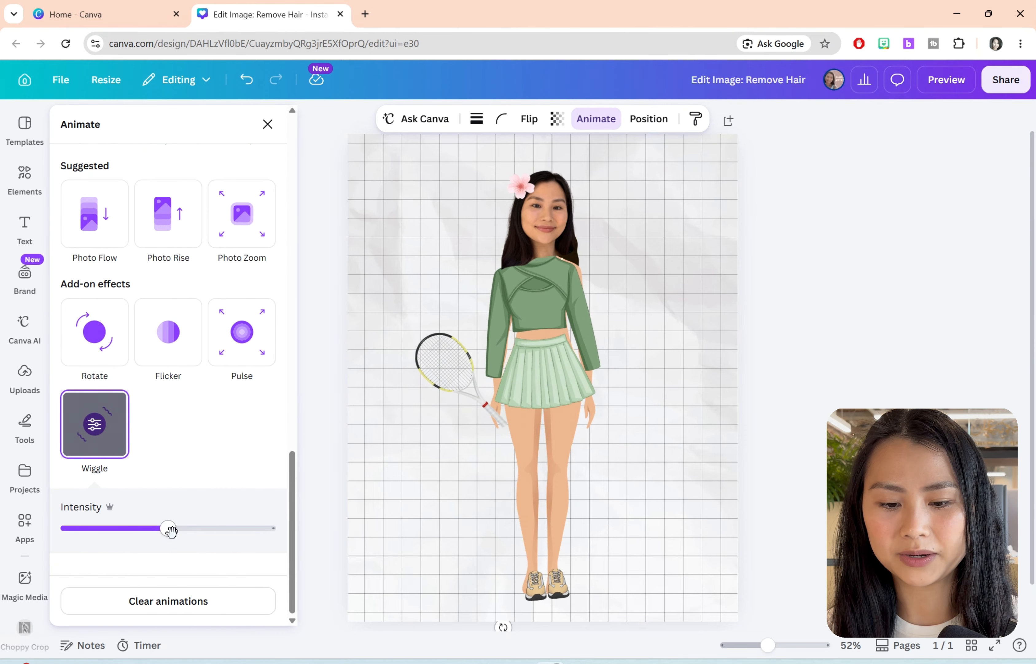
{"action": "left_click_drag", "start_coordinate": [170, 529], "coordinate": [66, 536]}
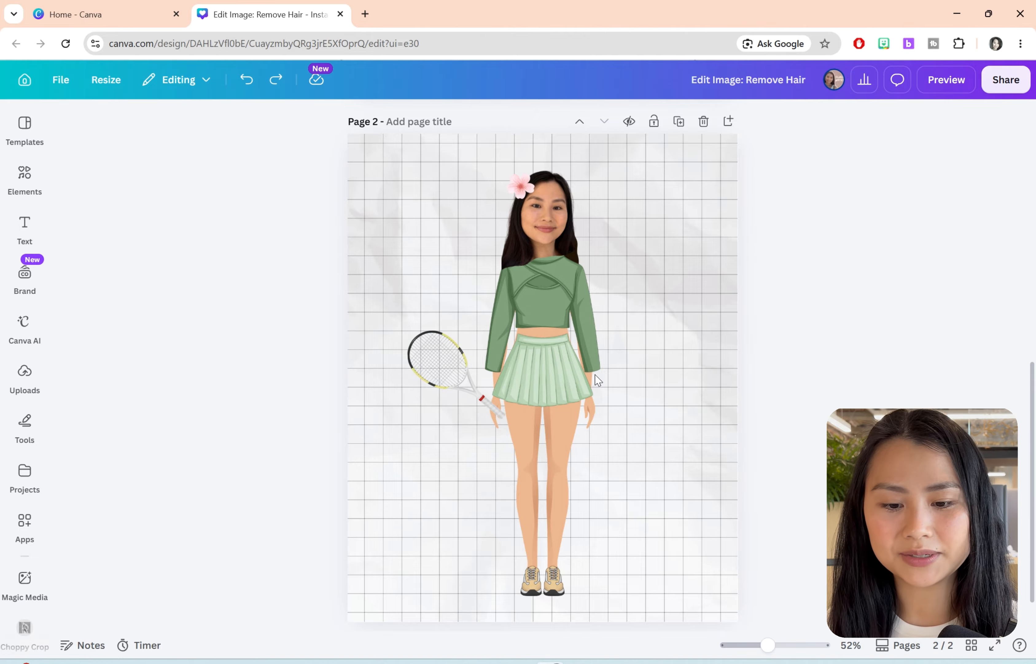
Step: On page 2, shift the avatar toward the left of the page and place the green outfit beside it on the right
{"action": "left_click_drag", "start_coordinate": [320, 172], "coordinate": [683, 614]}
{"action": "left_click_drag", "start_coordinate": [553, 382], "coordinate": [677, 390]}
{"action": "left_click", "coordinate": [809, 301]}
{"action": "left_click", "coordinate": [514, 321]}
{"action": "left_click", "coordinate": [494, 387]}
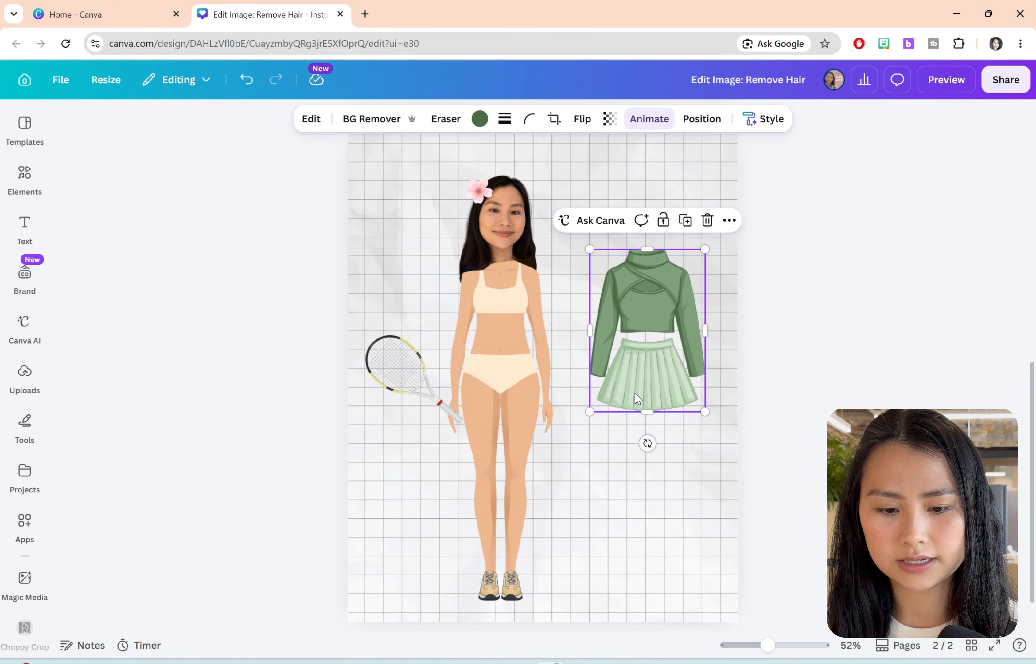
Step: Move the tennis racket below the outfit and the sneakers to the lower right of page 2, off the avatar
{"action": "left_click", "coordinate": [480, 196]}
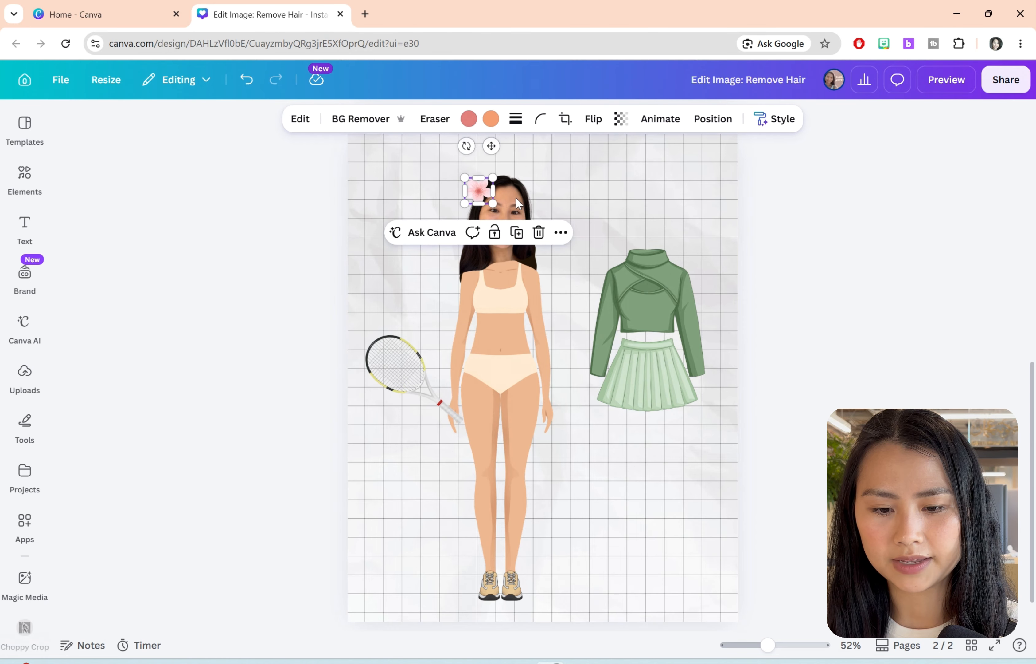
{"action": "left_click", "coordinate": [733, 208]}
{"action": "left_click", "coordinate": [412, 344]}
{"action": "left_click_drag", "start_coordinate": [412, 346], "coordinate": [636, 435]}
{"action": "left_click", "coordinate": [509, 584]}
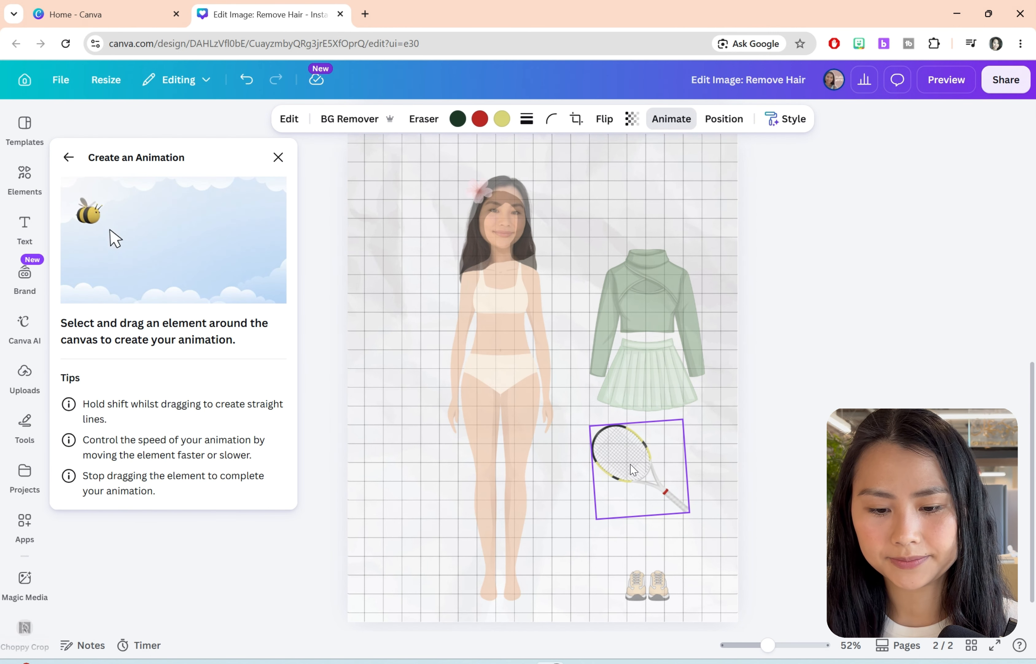
Step: Create a custom animation path moving the racket to the avatar's hand, with the Smooth movement style and a slower speed
{"action": "mouse_move", "coordinate": [636, 473]}
{"action": "left_mouse_down"}
{"action": "mouse_move", "coordinate": [470, 428]}
{"action": "mouse_move", "coordinate": [410, 388]}
{"action": "mouse_move", "coordinate": [417, 395]}
{"action": "left_mouse_up"}
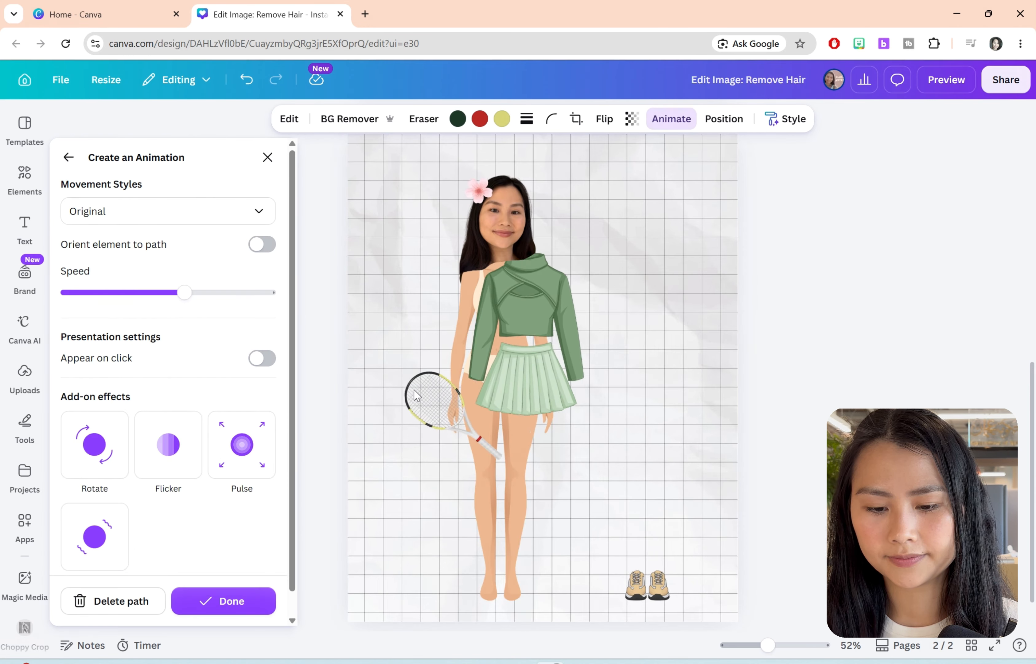
{"action": "left_click", "coordinate": [254, 218]}
{"action": "left_click", "coordinate": [210, 277]}
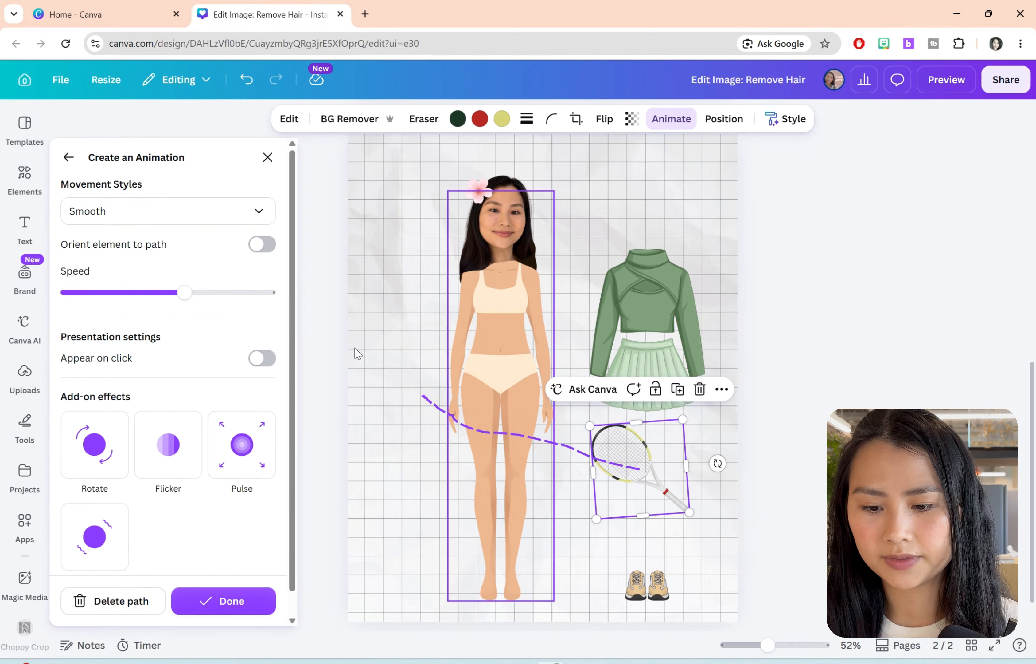
{"action": "left_click_drag", "start_coordinate": [167, 294], "coordinate": [135, 292]}
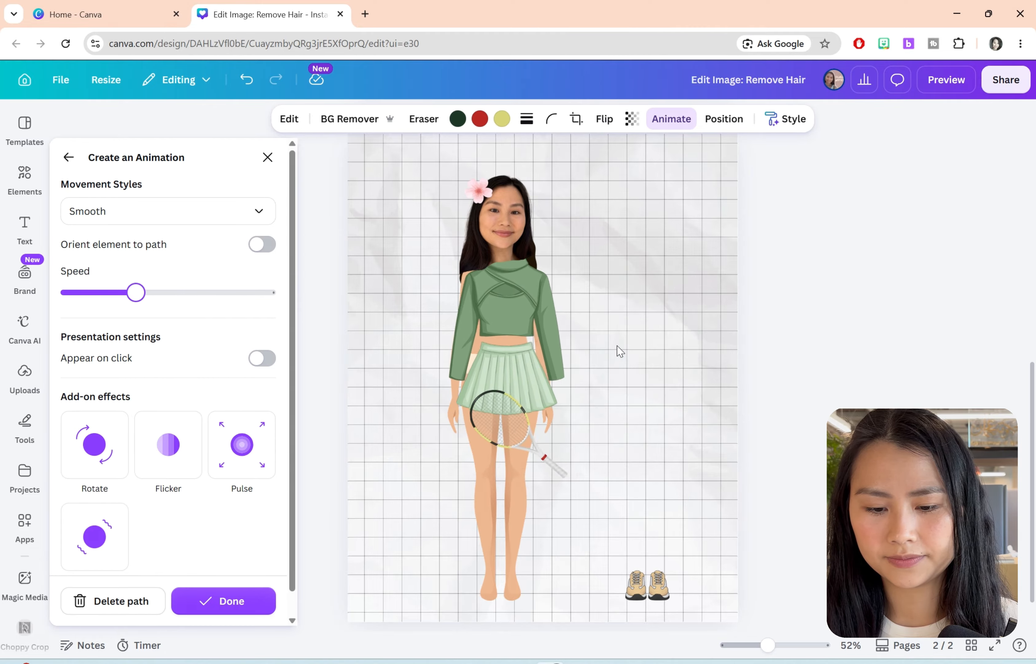
Step: Create a custom animation path moving the sneakers onto the avatar's feet and slow its speed
{"action": "left_click", "coordinate": [658, 584]}
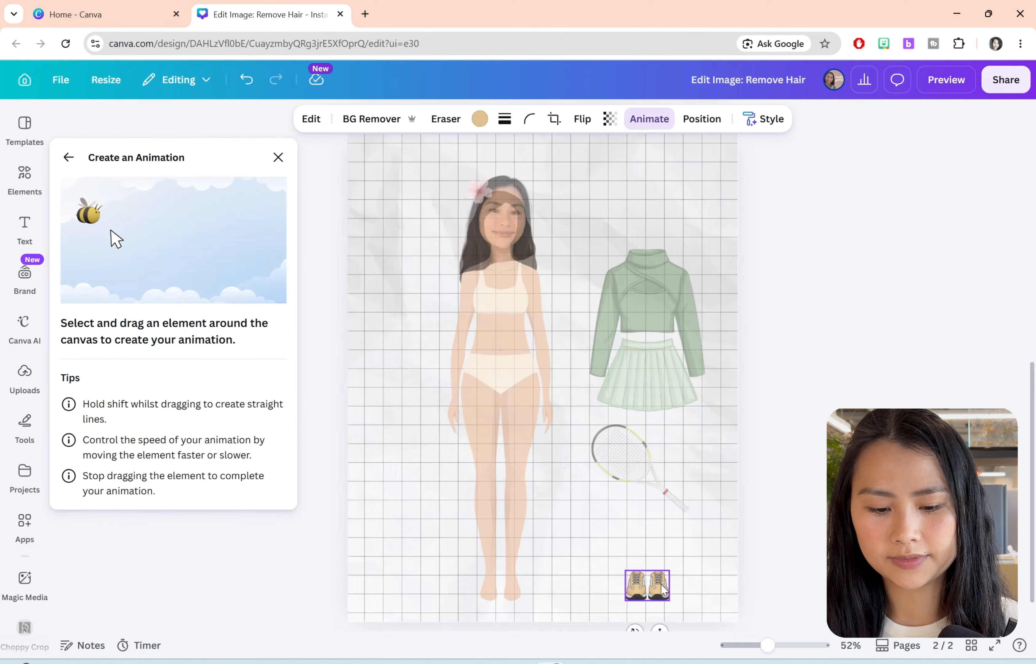
{"action": "left_click_drag", "start_coordinate": [659, 584], "coordinate": [497, 591]}
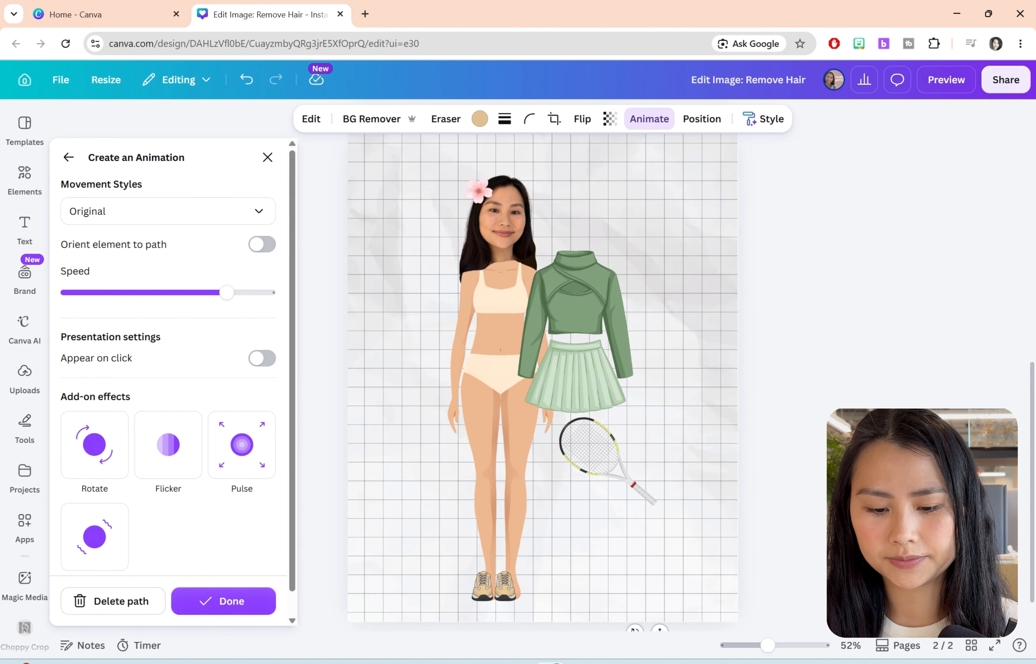
{"action": "left_click_drag", "start_coordinate": [227, 292], "coordinate": [152, 293]}
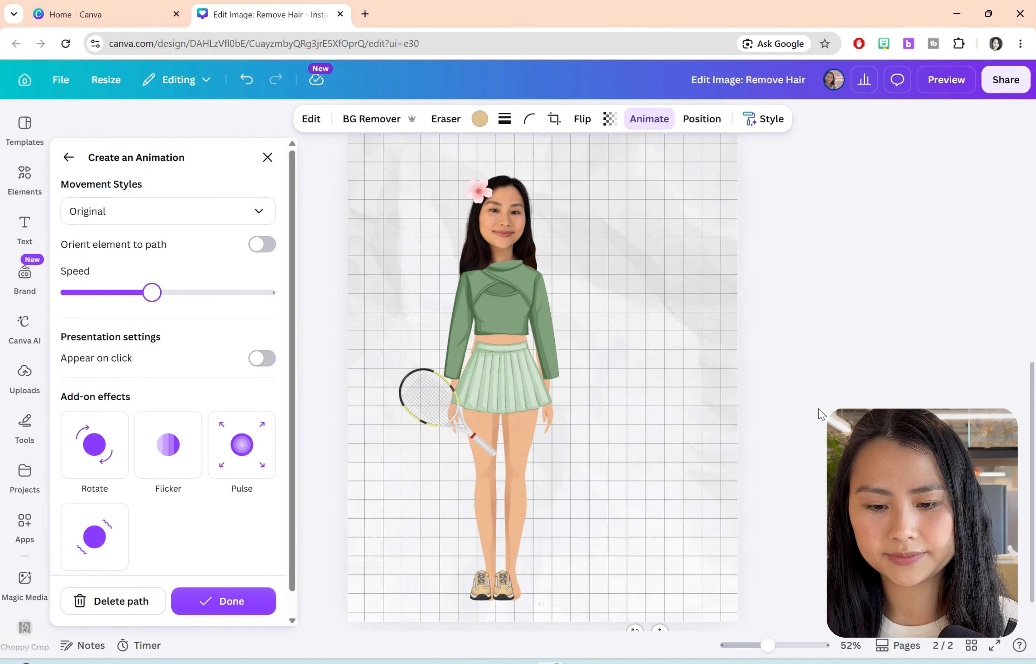
{"action": "left_click", "coordinate": [756, 487]}
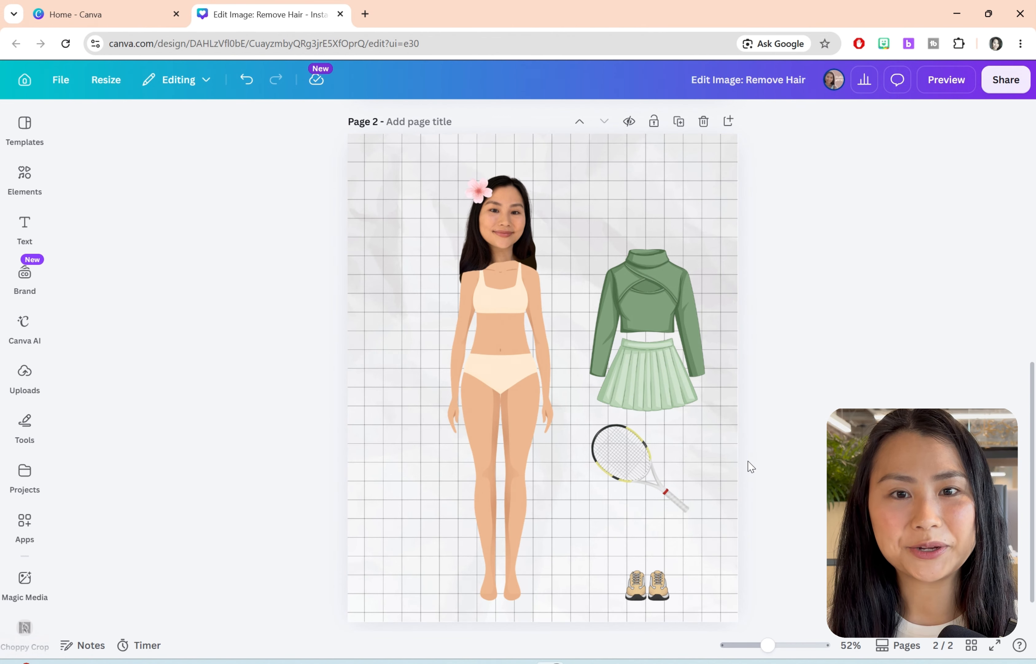
Step: Add a blank third page and search the element photos for "tennis court"
{"action": "left_click", "coordinate": [728, 121]}
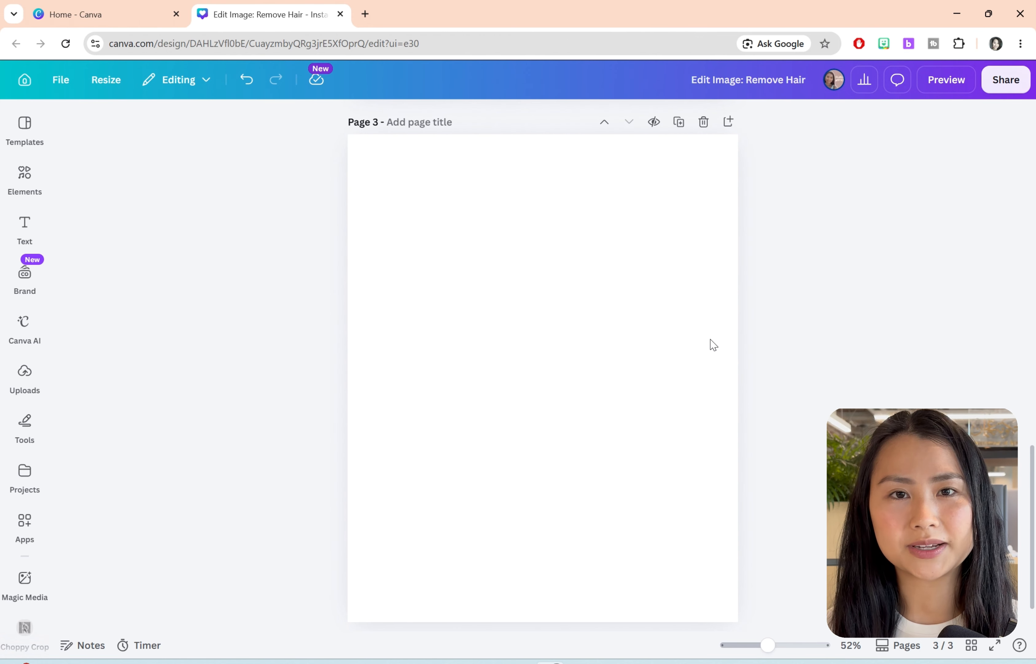
{"action": "left_click", "coordinate": [688, 343]}
{"action": "left_click", "coordinate": [33, 185]}
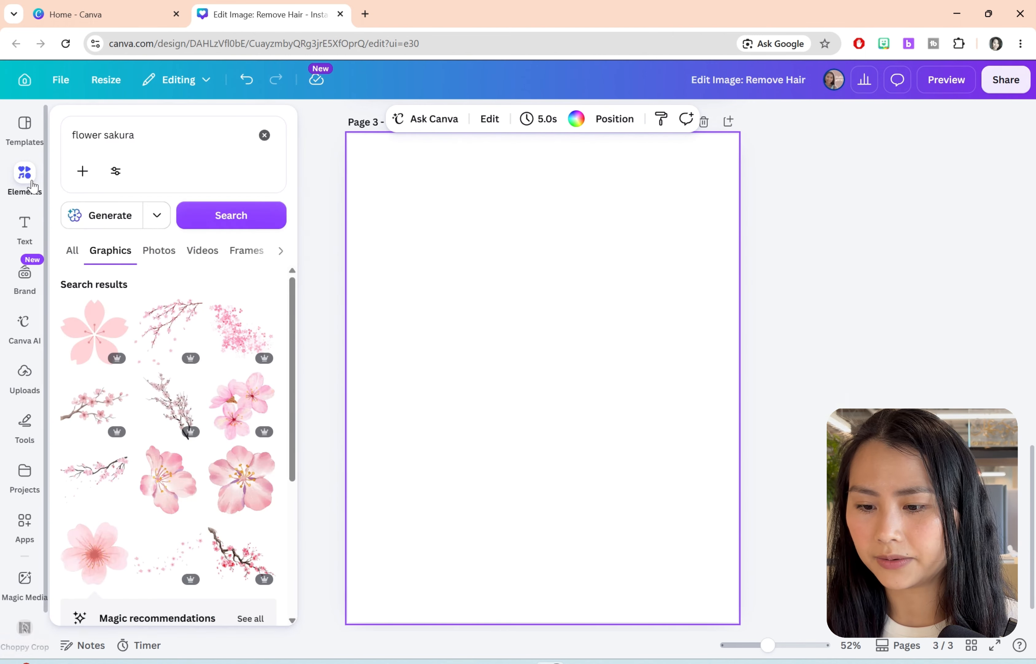
{"action": "type", "text": "nnis court"}
{"action": "key", "text": "Return"}
{"action": "left_click", "coordinate": [152, 254]}
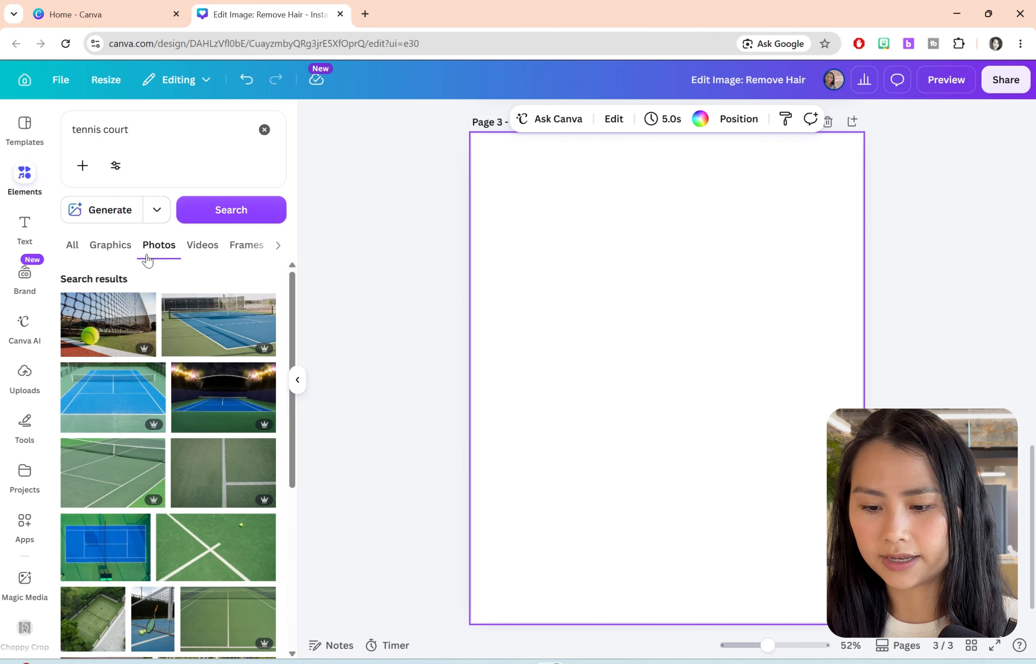
Step: Add the blue tennis court photo with green surround to page 3 and set it as the page background
{"action": "left_click", "coordinate": [120, 412]}
{"action": "right_click", "coordinate": [672, 379]}
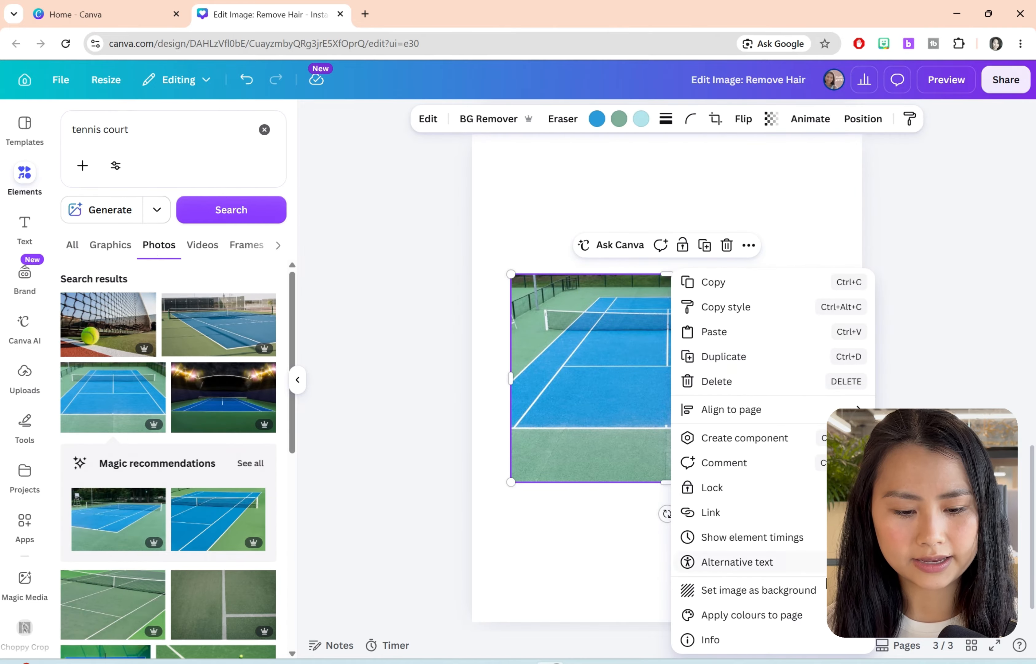
{"action": "left_click", "coordinate": [758, 589]}
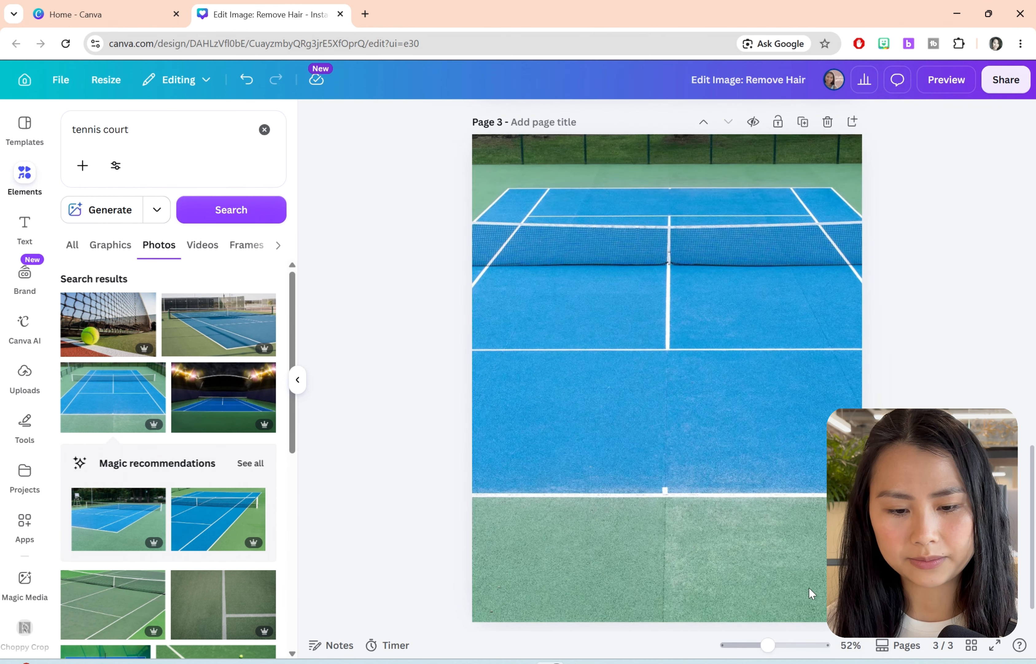
{"action": "left_click", "coordinate": [299, 381]}
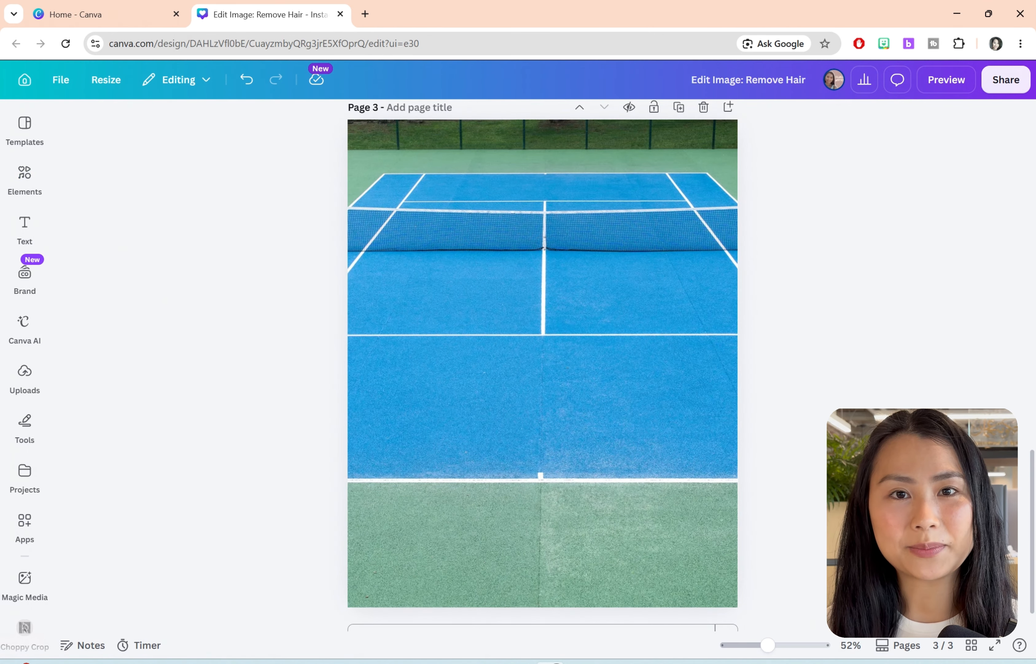
Step: Copy all avatar parts, including the racket and sneakers, from page 1 onto page 3, scale them down and place them on the tennis court
{"action": "left_click_drag", "start_coordinate": [1035, 538], "coordinate": [1035, 211]}
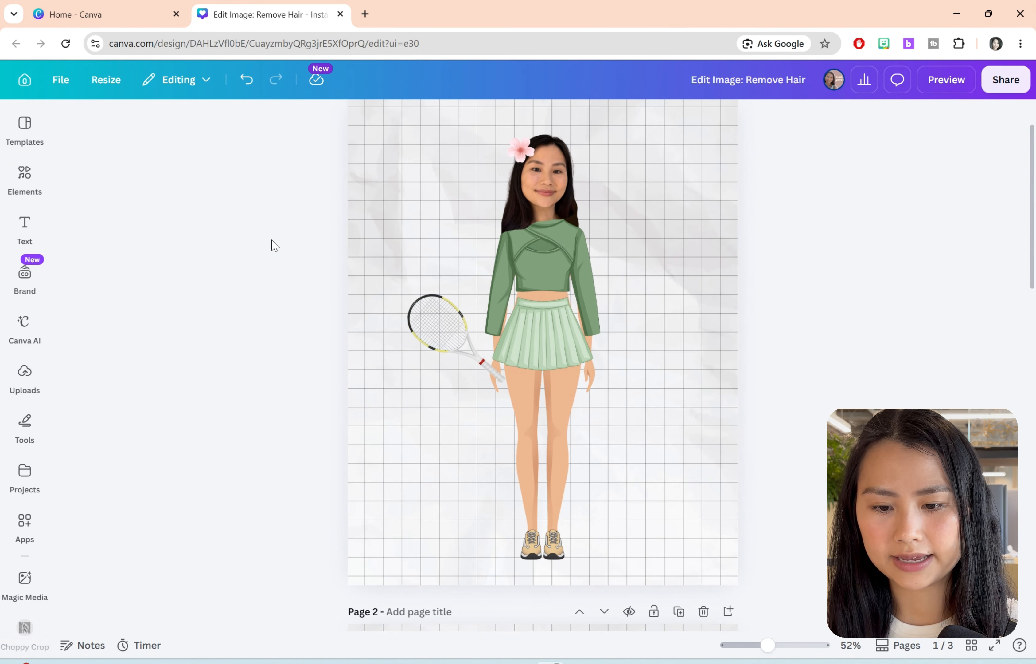
{"action": "left_click_drag", "start_coordinate": [314, 120], "coordinate": [643, 588]}
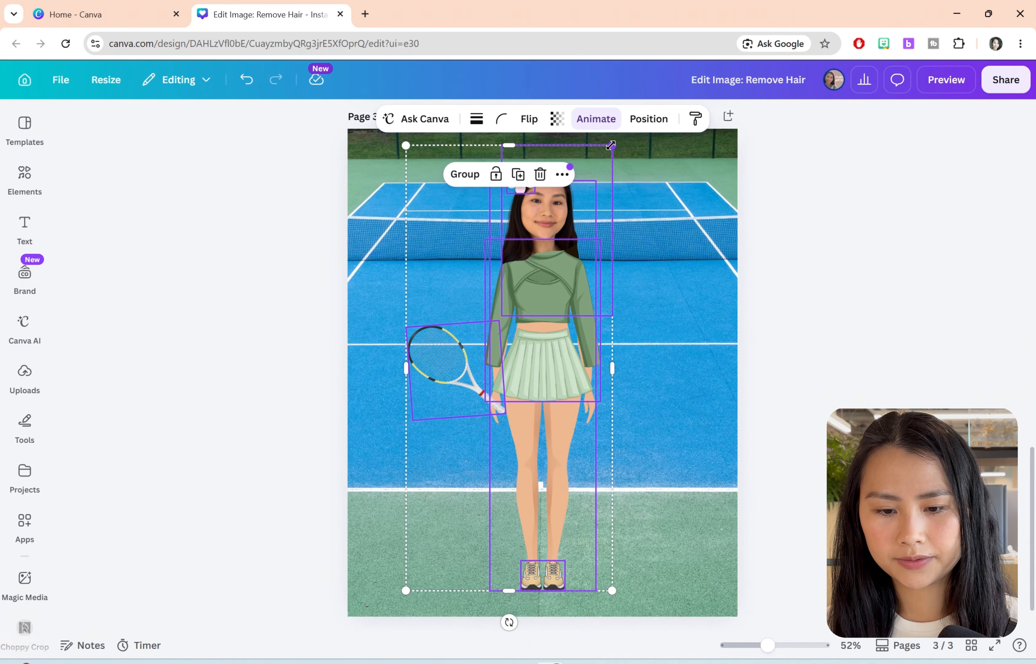
{"action": "left_click_drag", "start_coordinate": [613, 139], "coordinate": [552, 276]}
{"action": "left_click_drag", "start_coordinate": [515, 386], "coordinate": [590, 357]}
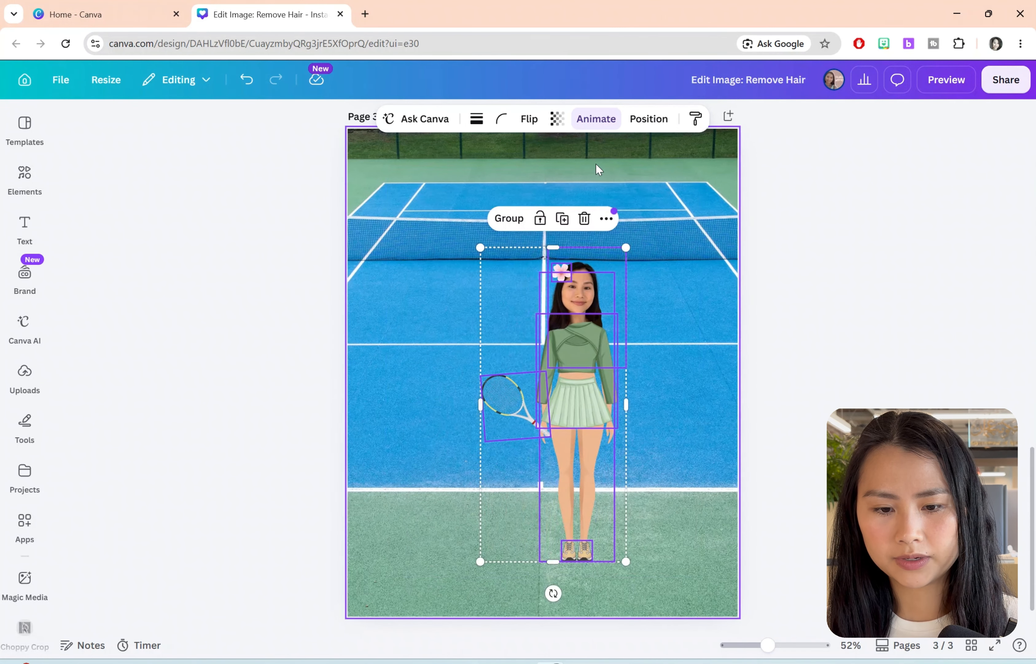
Step: Group the avatar parts on page 3 and create a custom animation path moving the group back and forth sideways across the court
{"action": "left_click", "coordinate": [601, 121]}
{"action": "scroll", "coordinate": [220, 546], "scroll_direction": "down", "scroll_amount": 8}
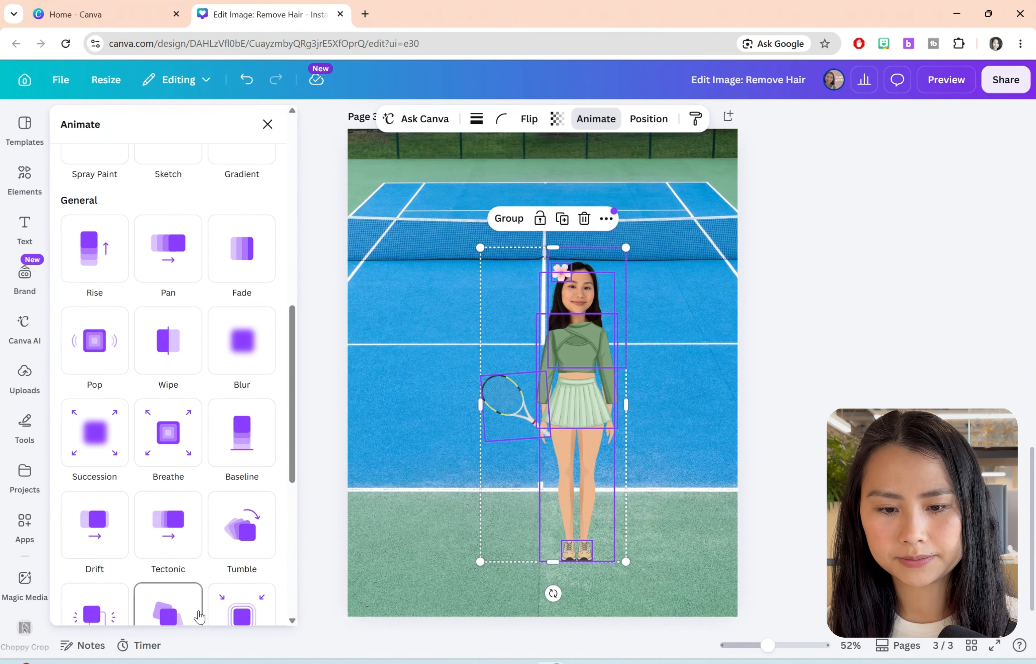
{"action": "left_click", "coordinate": [517, 223]}
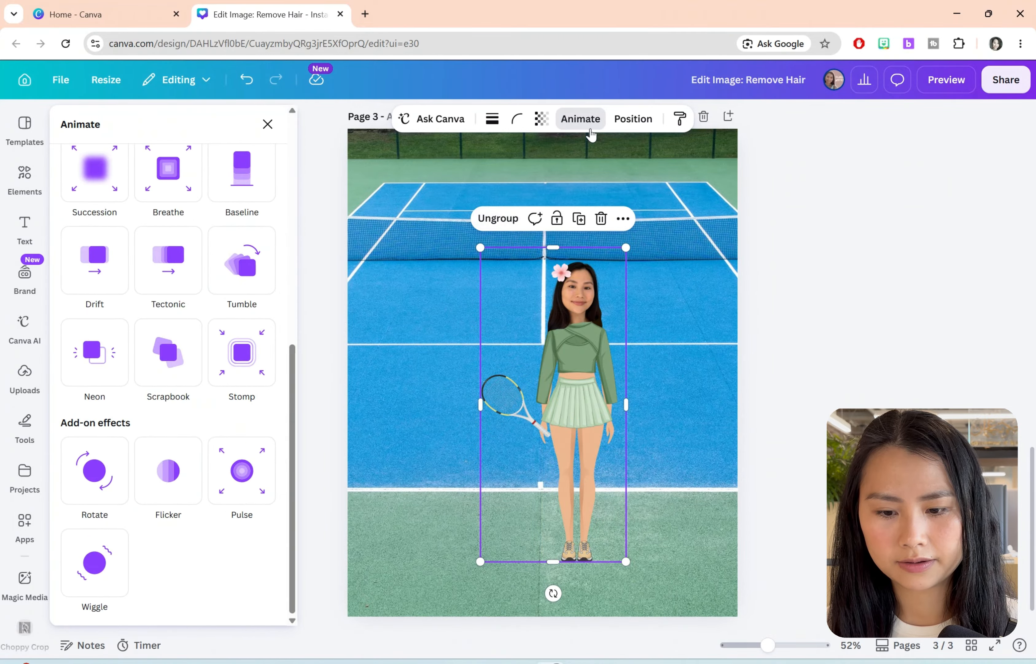
{"action": "scroll", "coordinate": [180, 436], "scroll_direction": "up", "scroll_amount": 7}
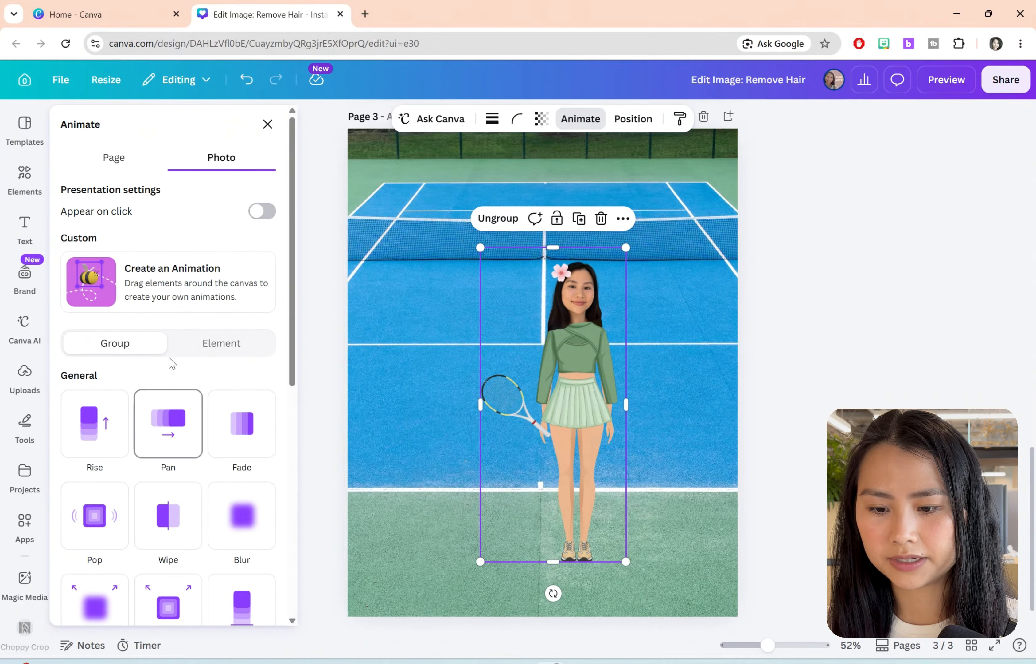
{"action": "left_click", "coordinate": [210, 294]}
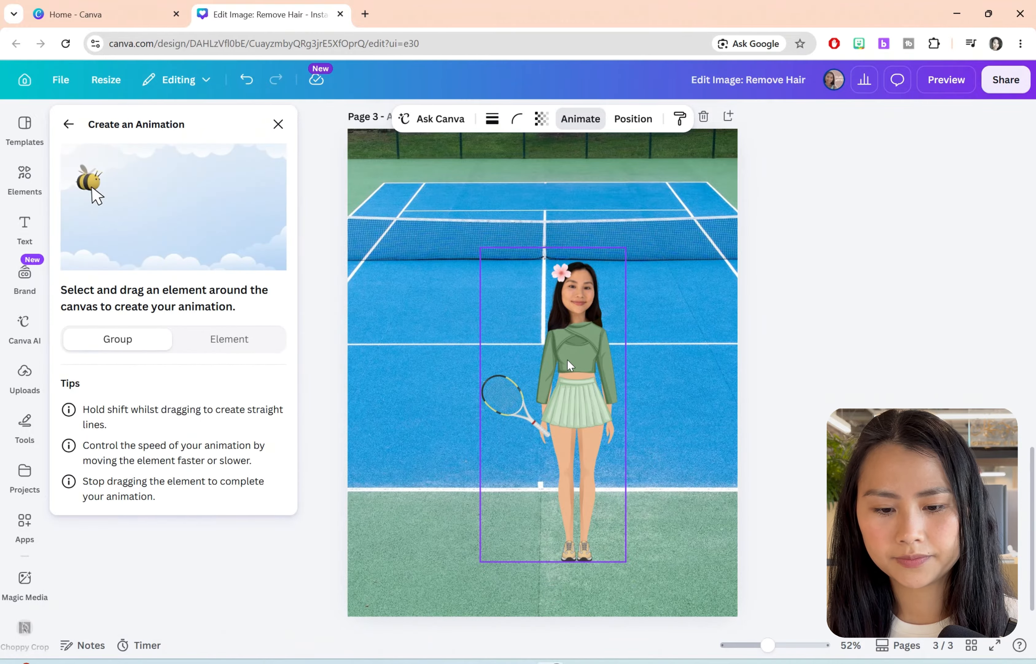
{"action": "mouse_move", "coordinate": [568, 359]}
{"action": "left_mouse_down"}
{"action": "mouse_move", "coordinate": [440, 357]}
{"action": "mouse_move", "coordinate": [653, 338]}
{"action": "mouse_move", "coordinate": [594, 356]}
{"action": "mouse_move", "coordinate": [487, 343]}
{"action": "left_mouse_up"}
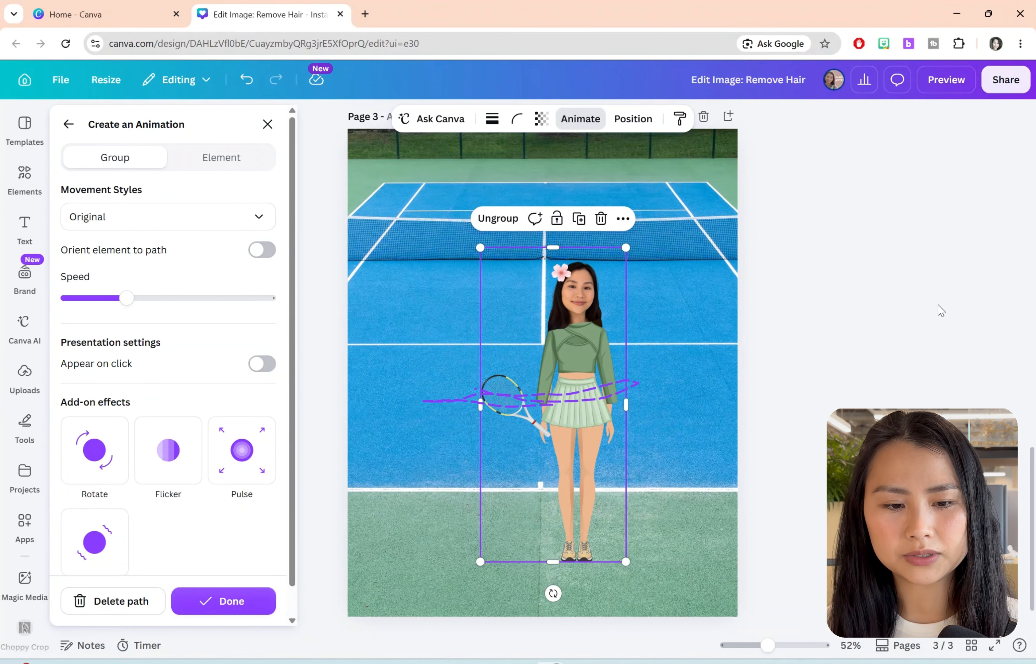
{"action": "left_click", "coordinate": [938, 227]}
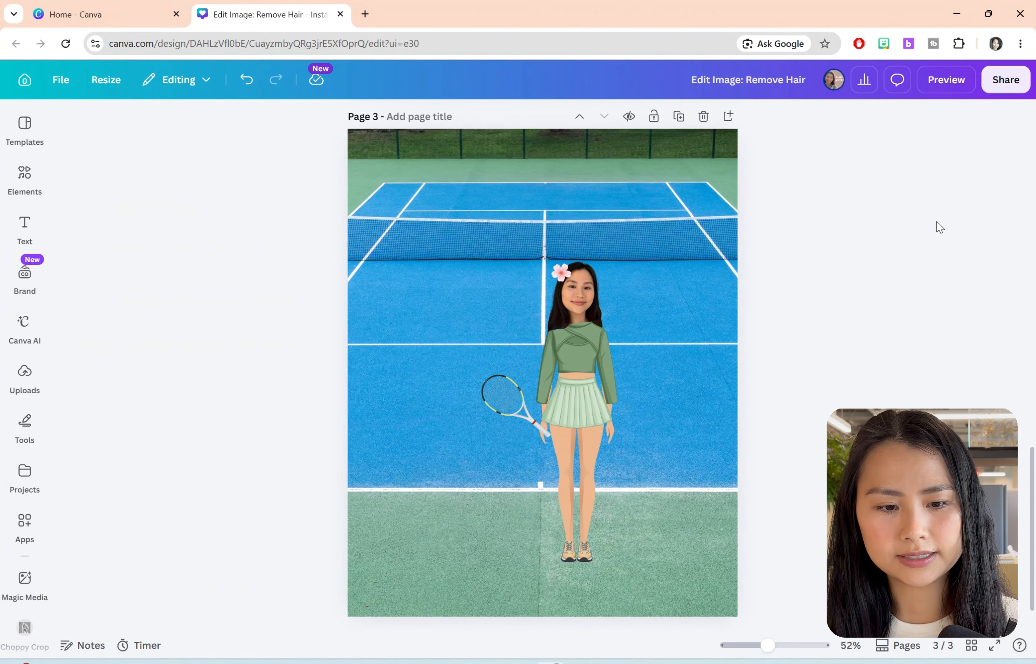
Step: Preview the whole design and jump to different points in the playback to check the animations
{"action": "left_click", "coordinate": [949, 82]}
{"action": "left_click", "coordinate": [491, 584]}
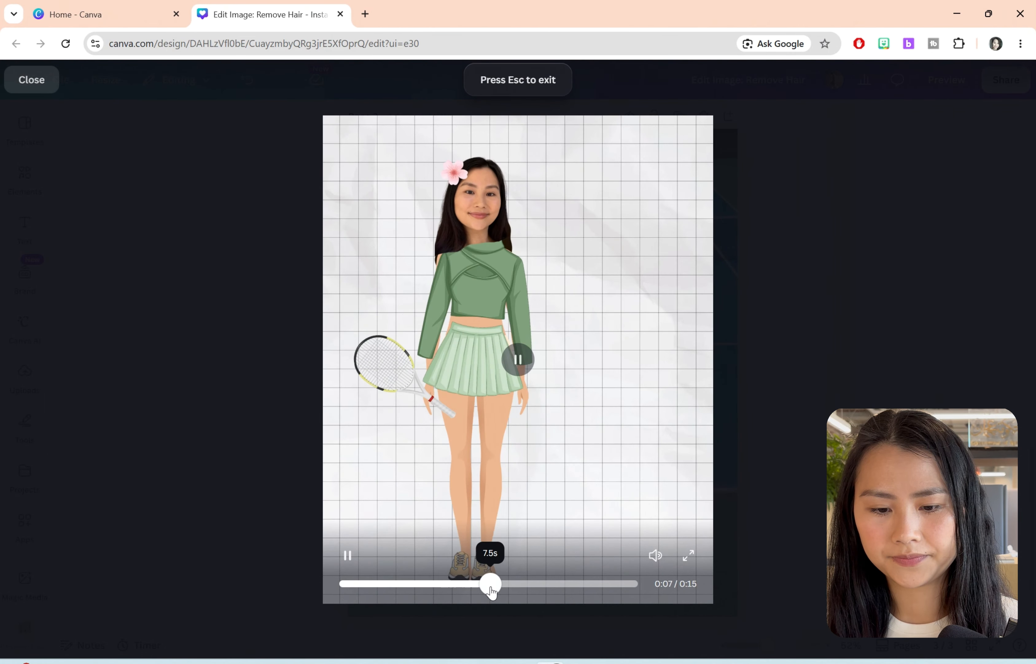
{"action": "left_click", "coordinate": [398, 580]}
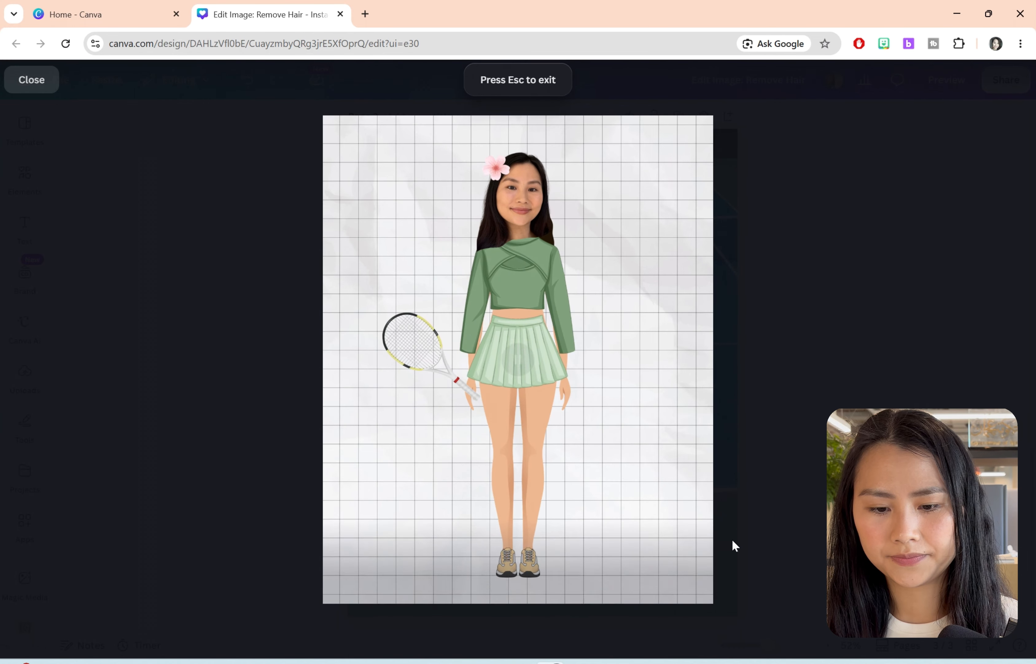